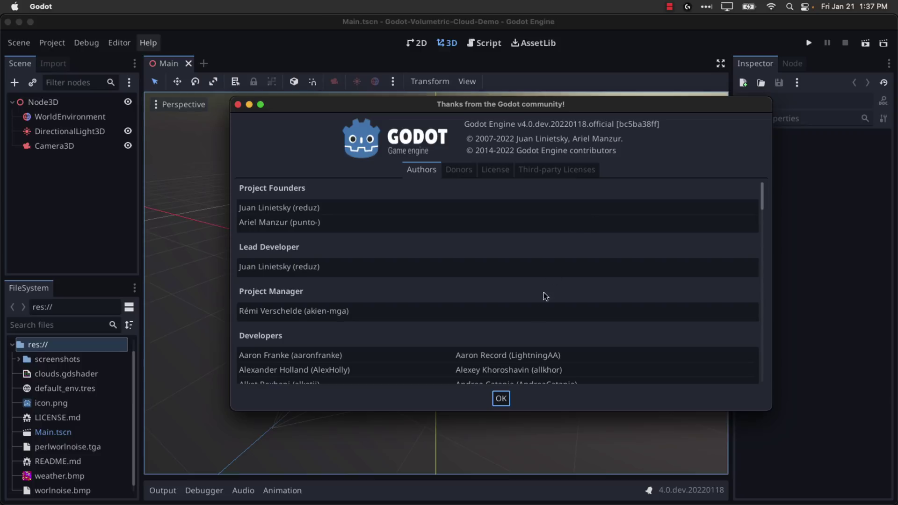
- Close the About Godot dialog (v4.0.dev.20220118) to reveal the Main.tscn 3D scene
click(501, 398)
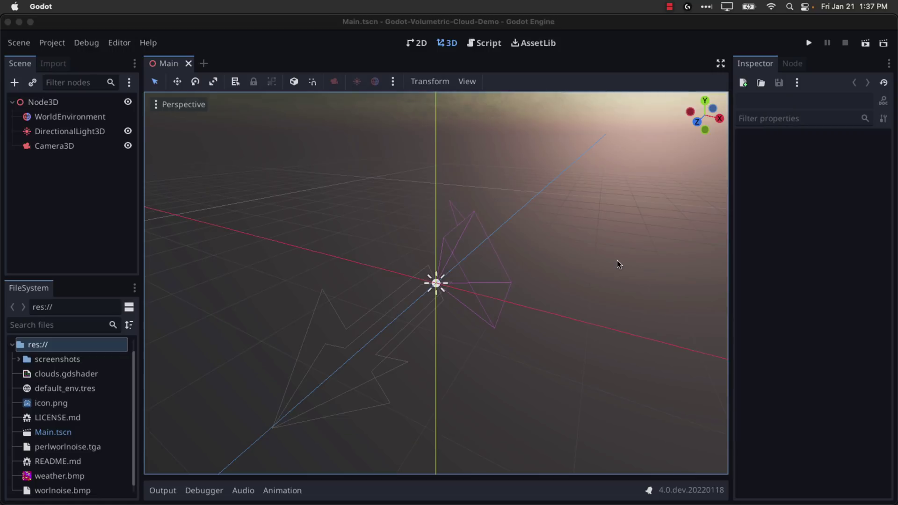
scroll(619, 260, up, 3)
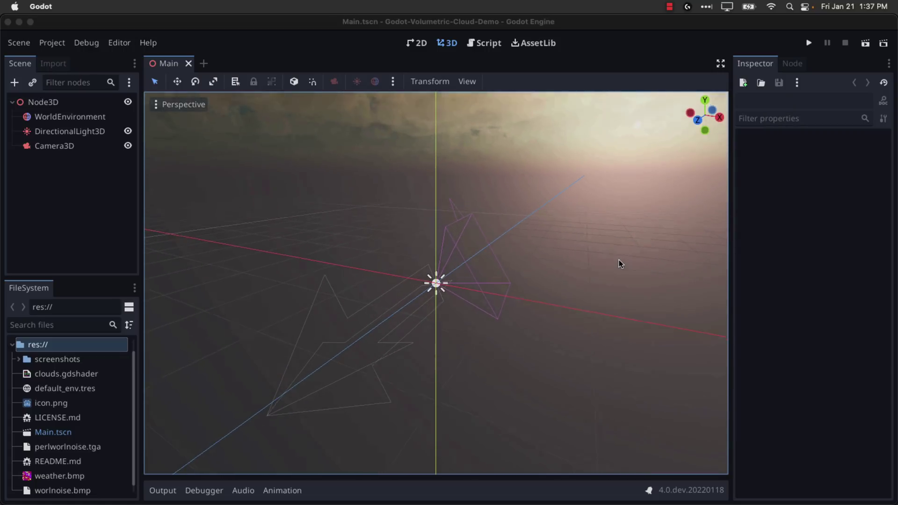
scroll(541, 107, left, 5)
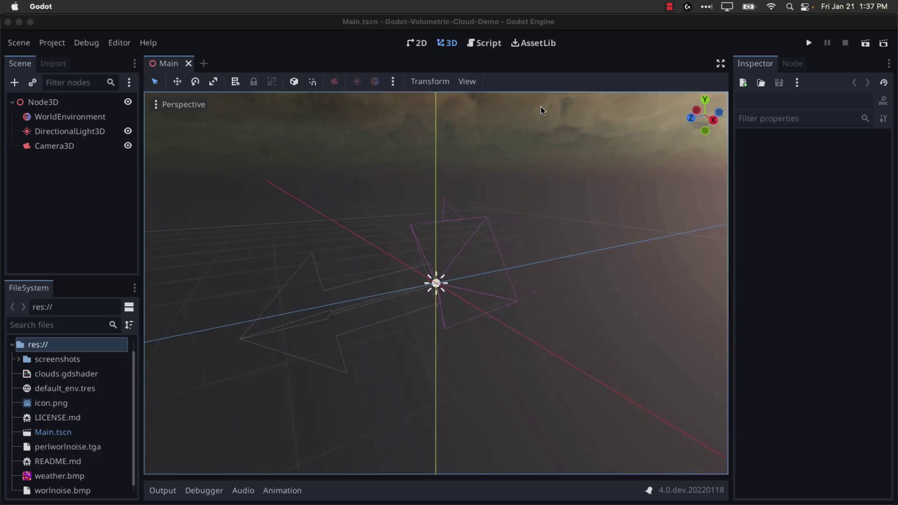
scroll(541, 111, left, 5)
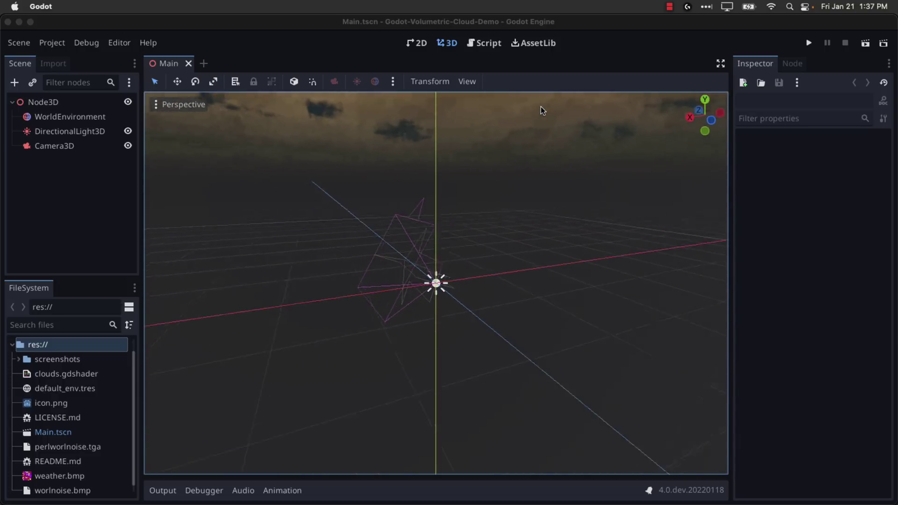
scroll(541, 111, left, 5)
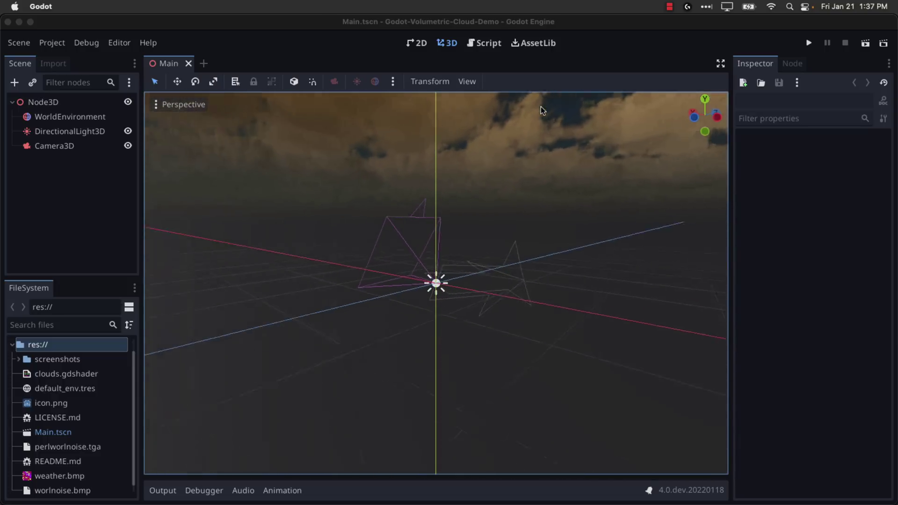
scroll(541, 110, left, 5)
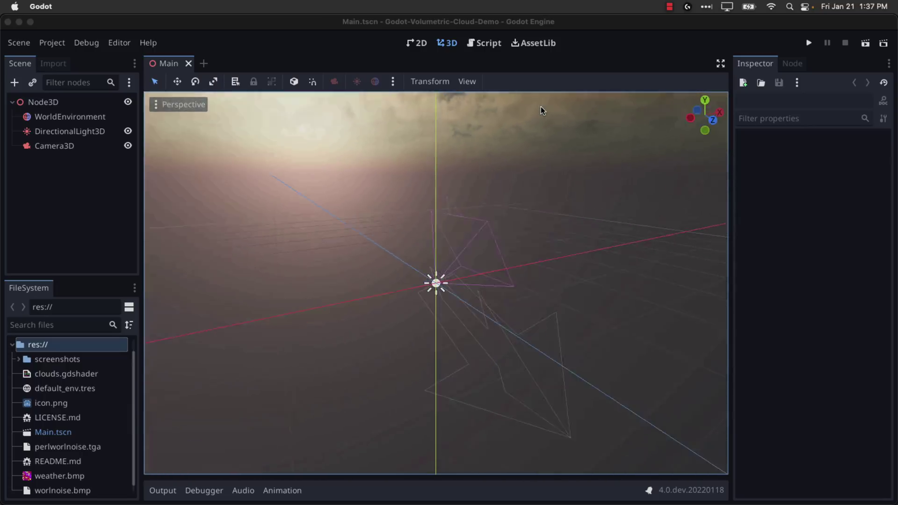
scroll(541, 111, left, 2)
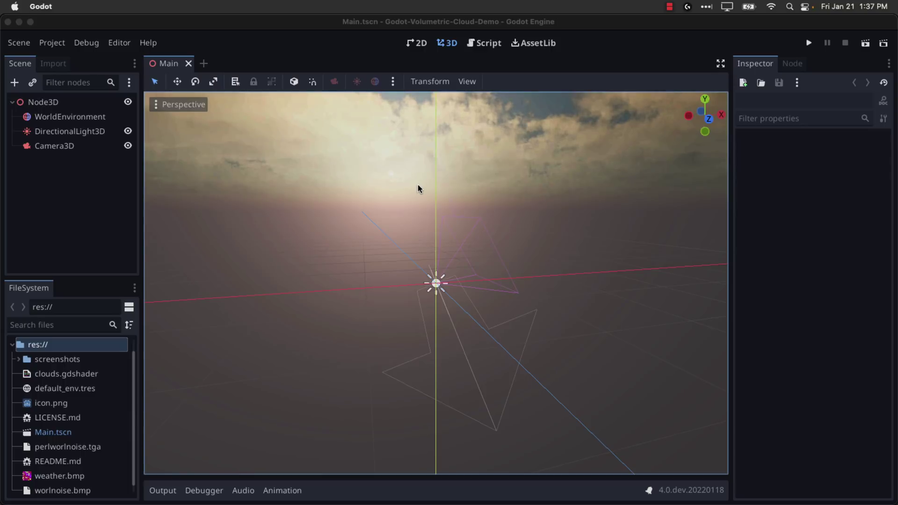
- Run the cloud demo, watch the clouds render at about 105 FPS, then stop it
click(810, 45)
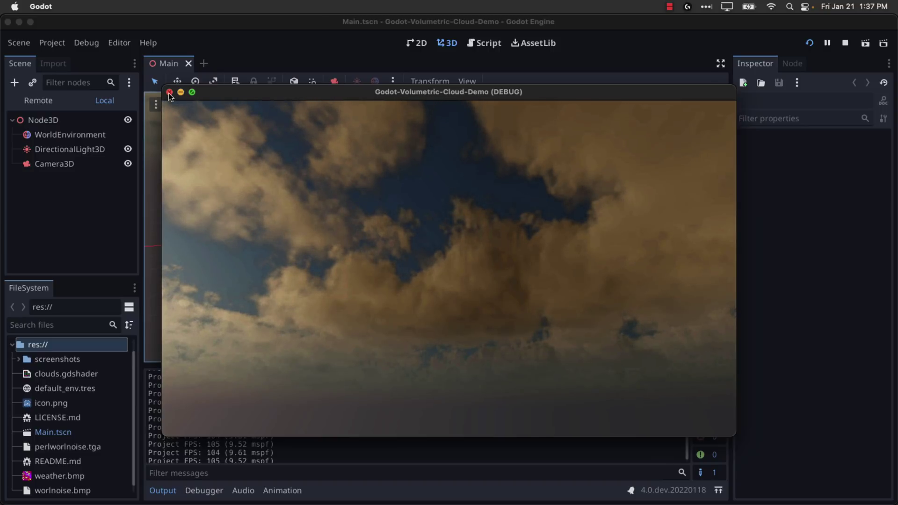
click(169, 92)
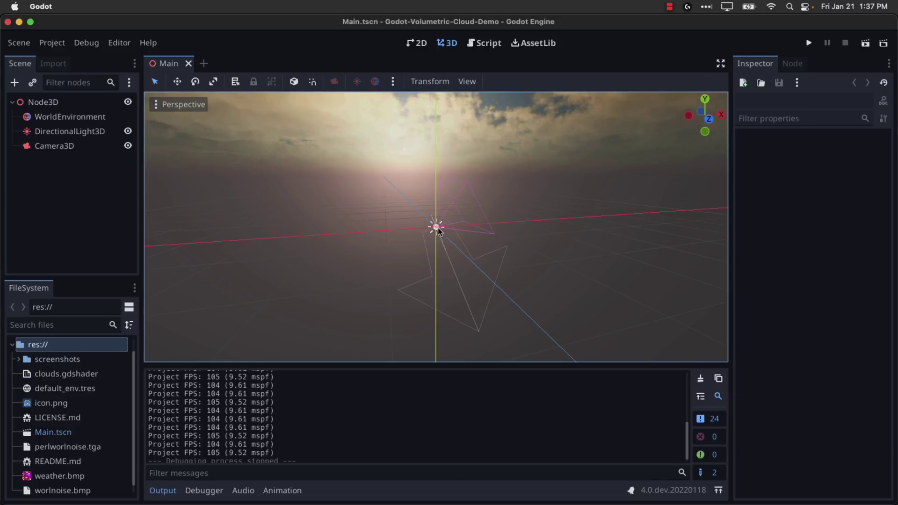
- Select DirectionalLight3D and drag its Rotation X from -7.2° to -5.9°
click(102, 136)
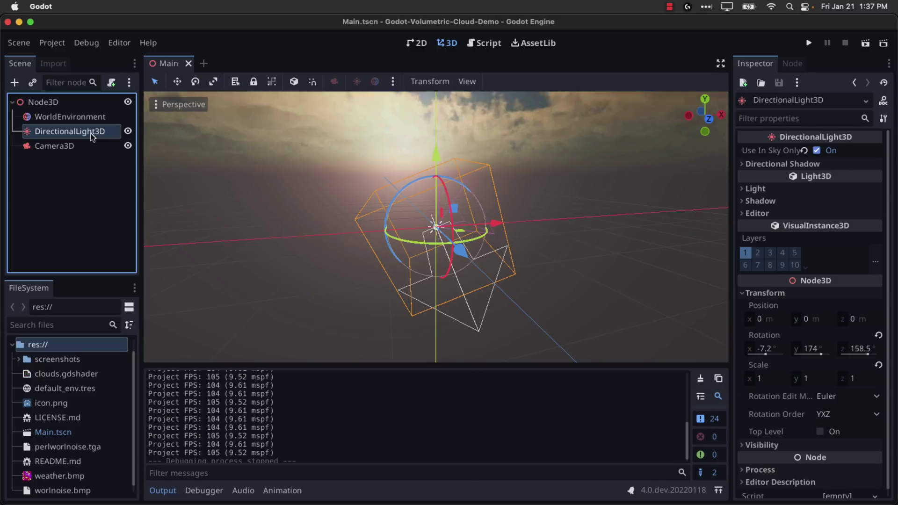
click(766, 354)
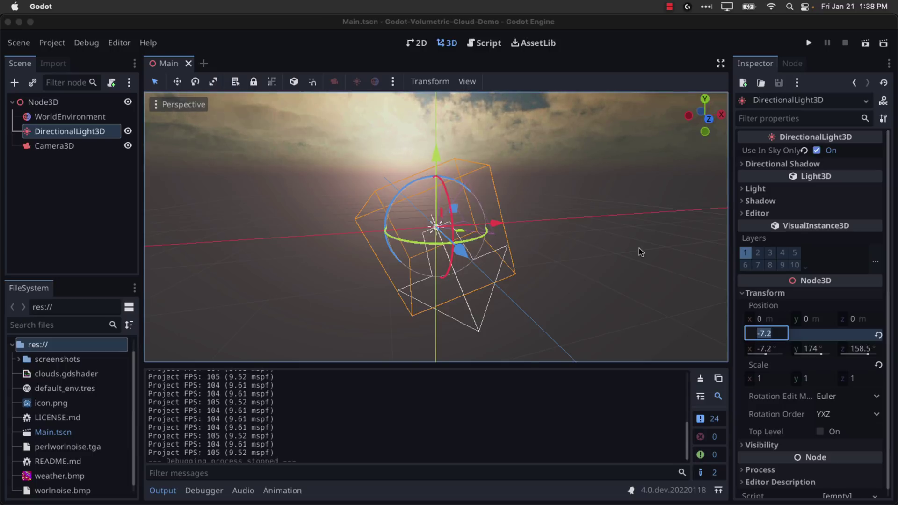
click(767, 357)
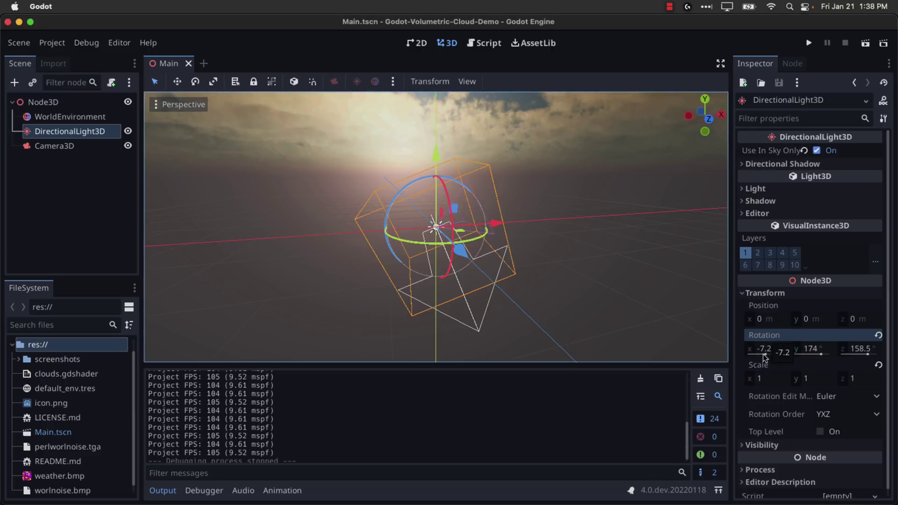
click(768, 357)
mouse_move(766, 358)
mouse_down()
mouse_move(846, 358)
mouse_move(119, 358)
mouse_move(856, 349)
mouse_up()
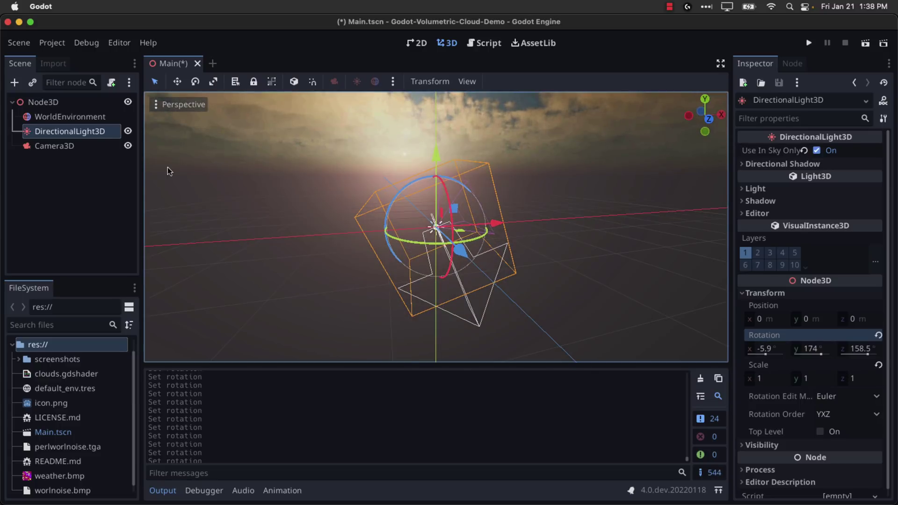
- Expand WorldEnvironment's Environment > Sky > Sky Material, open clouds.gdshader, and list its Shader Params
click(77, 117)
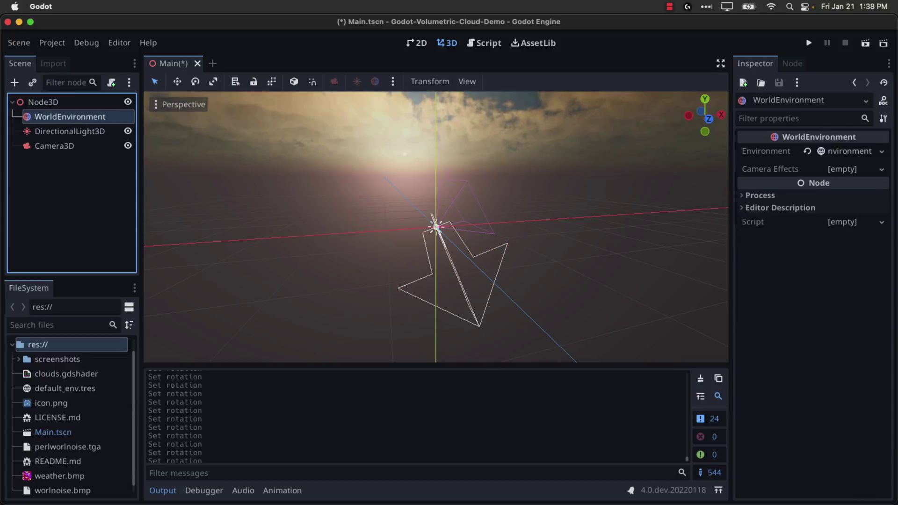
click(868, 154)
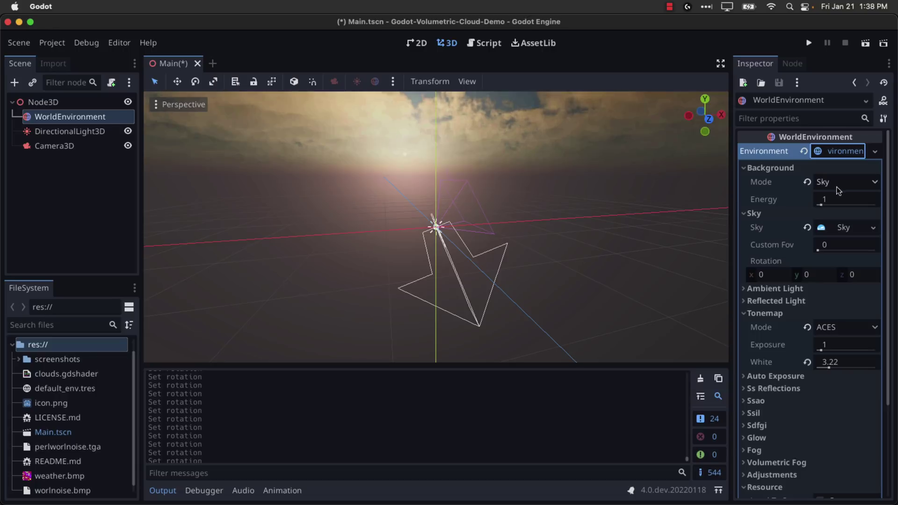
click(848, 229)
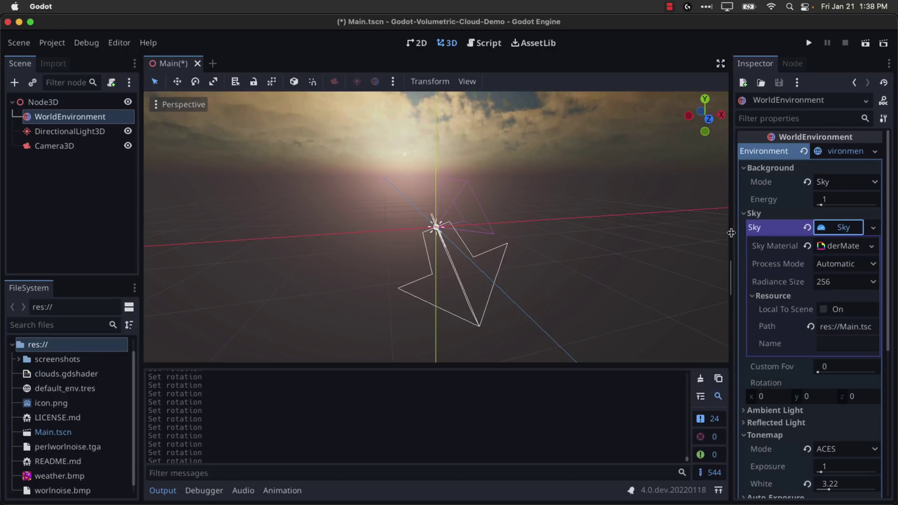
drag(731, 234, 650, 234)
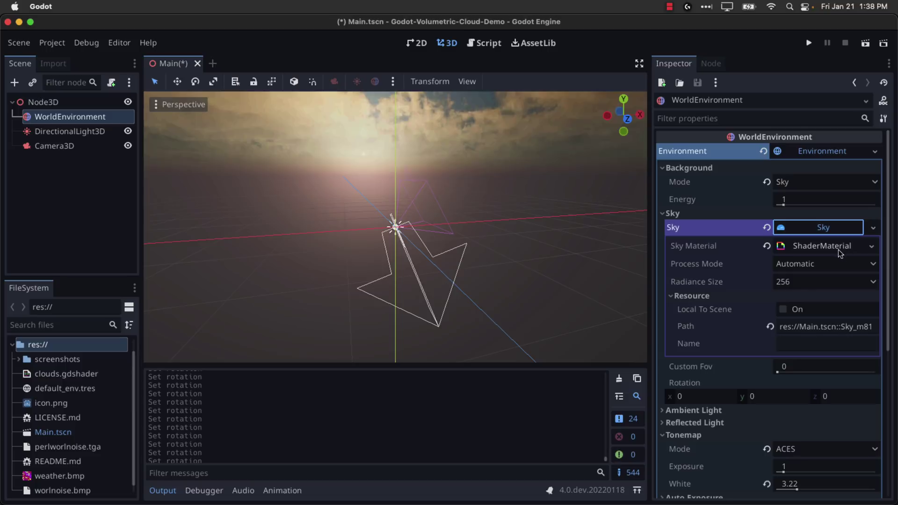
click(798, 248)
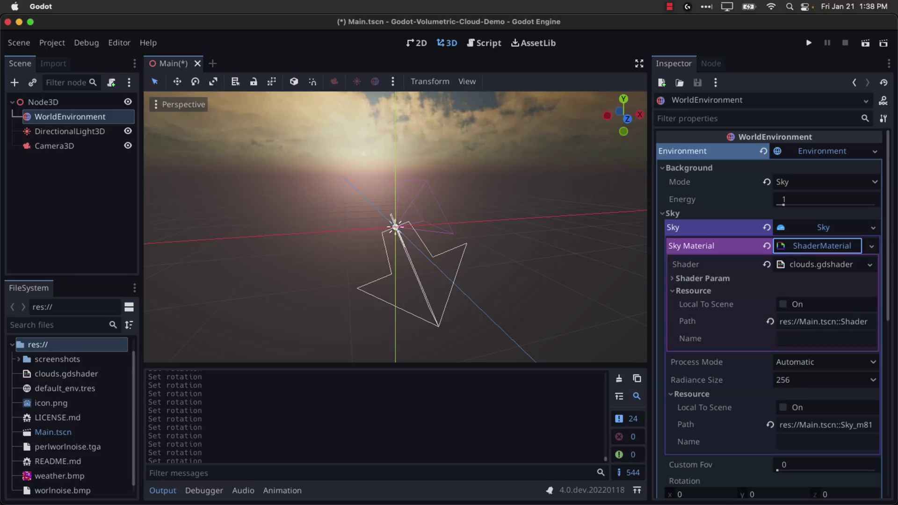
click(794, 267)
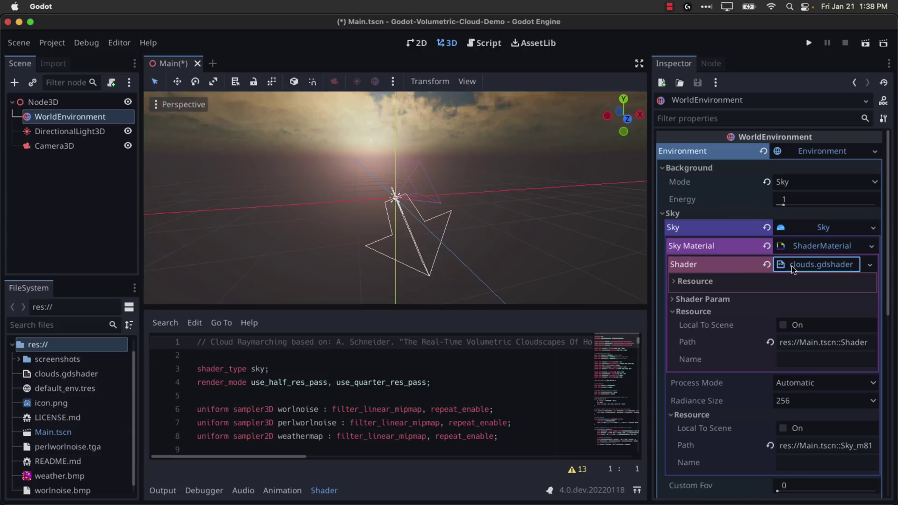
click(673, 299)
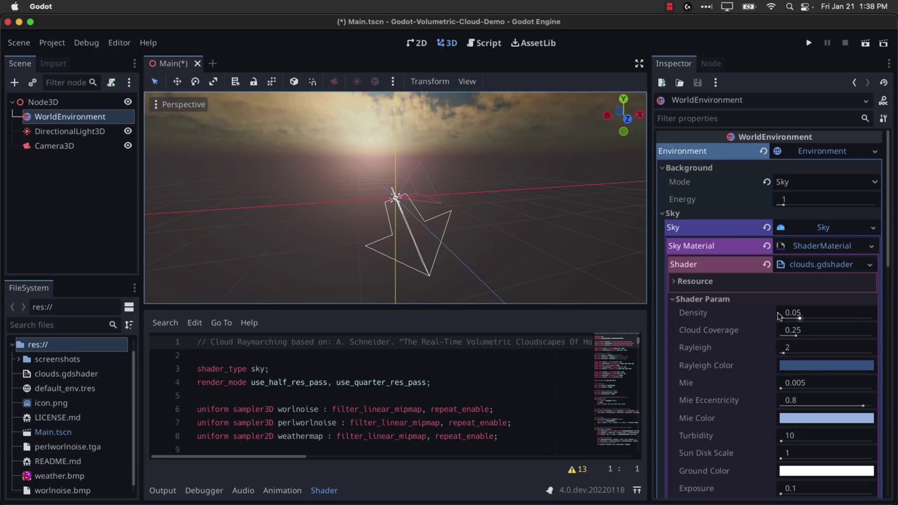
- Deselect the environment, look around the sky, then reselect WorldEnvironment
click(565, 245)
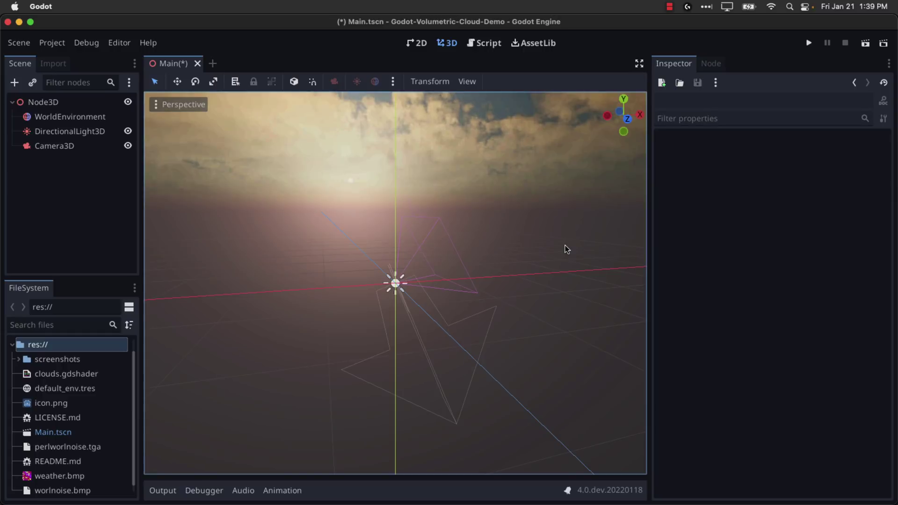
scroll(565, 245, right, 10)
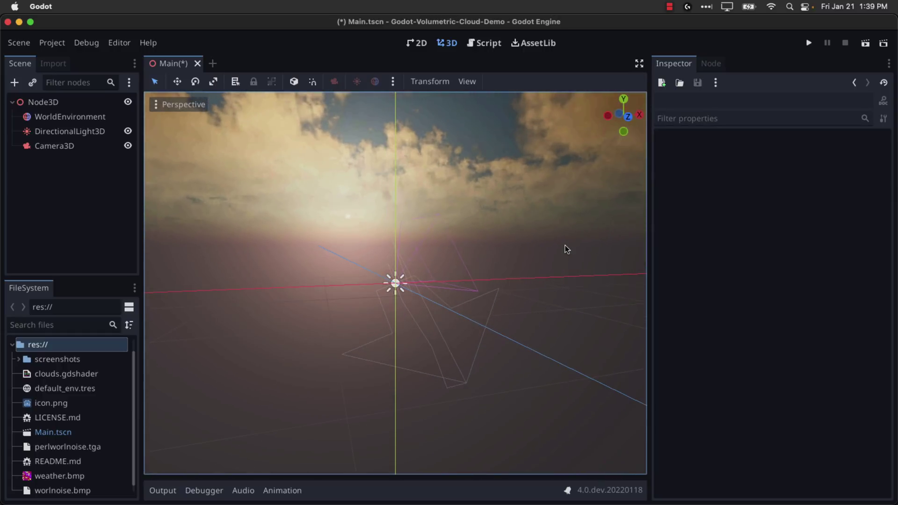
scroll(583, 245, down, 1)
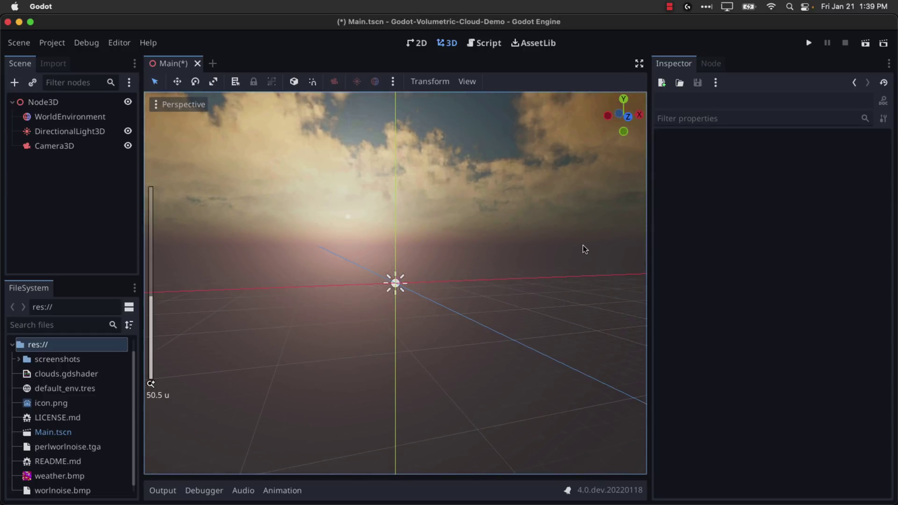
scroll(448, 236, right, 5)
scroll(447, 235, right, 3)
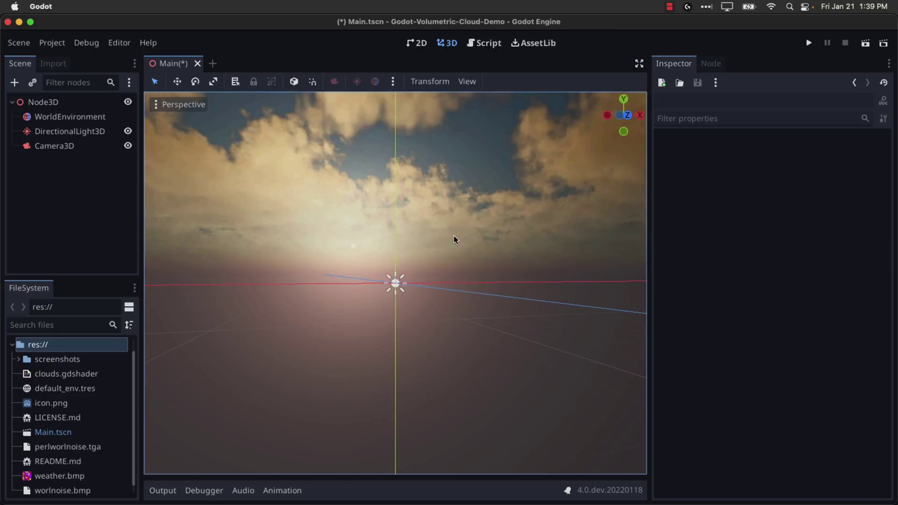
click(96, 119)
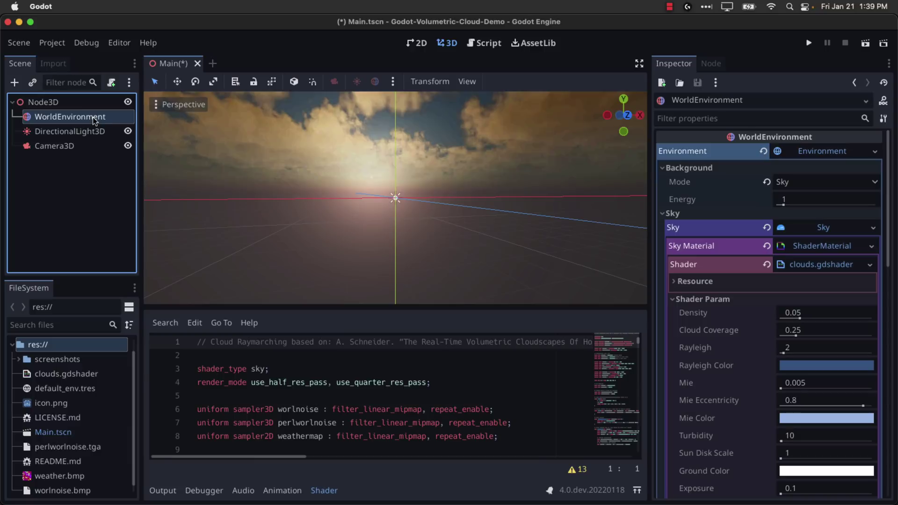
- Set the cloud shader's Density to 0.032
click(800, 322)
text(0.01)
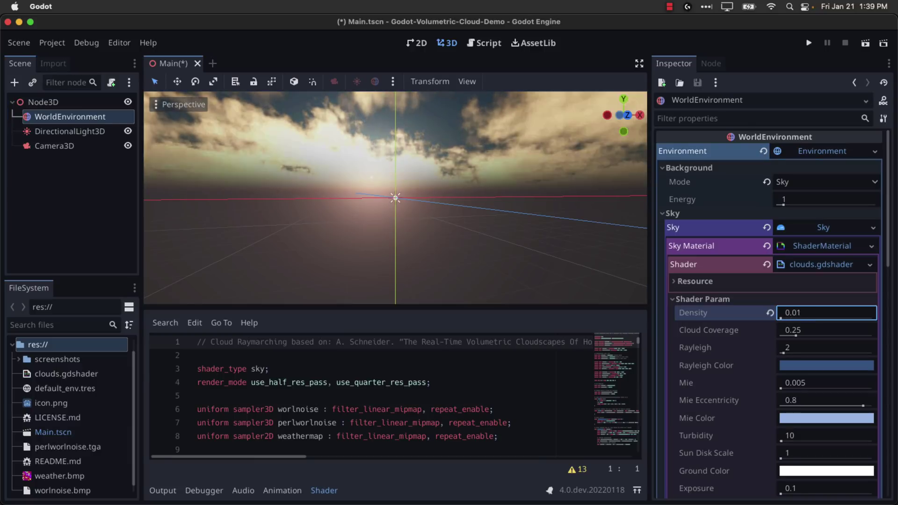
text(5)
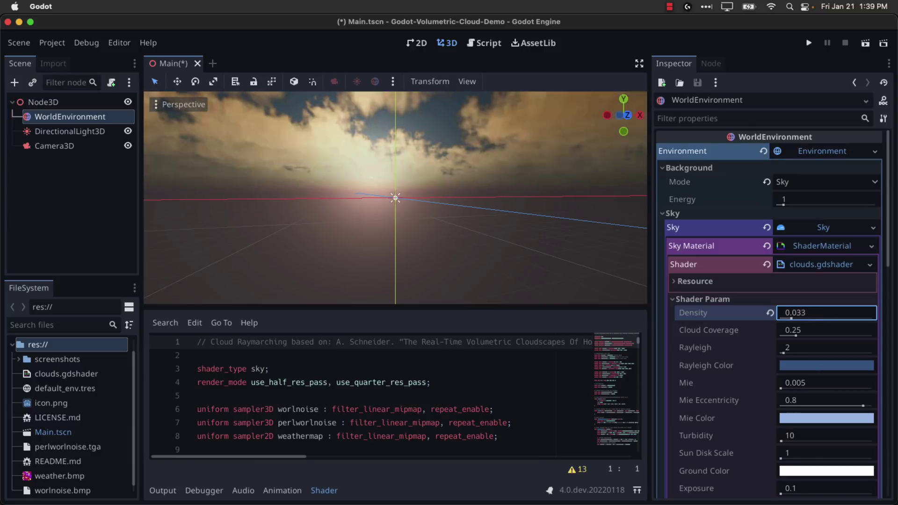
key(BackSpace)
key(BackSpace)
text(32)
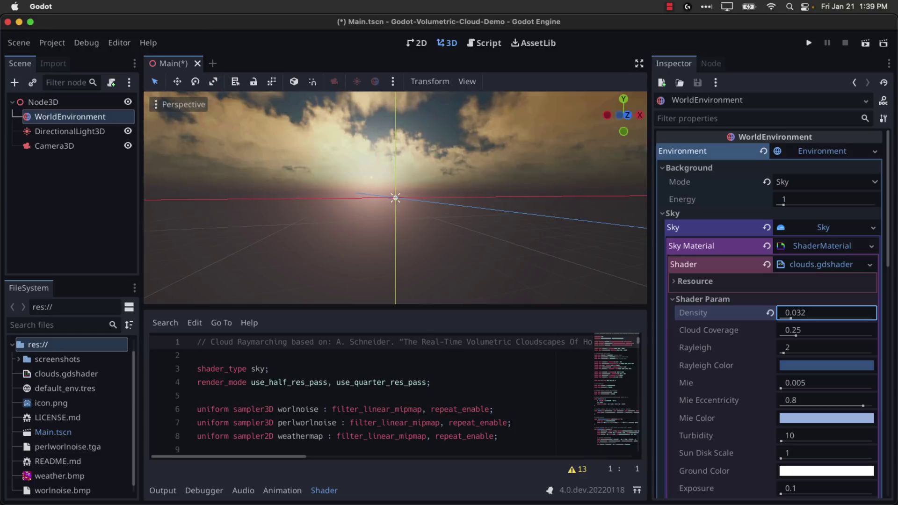
key(Return)
- Set Cloud Coverage to 0.206 and Rayleigh to 2.455
click(796, 331)
text(0.329)
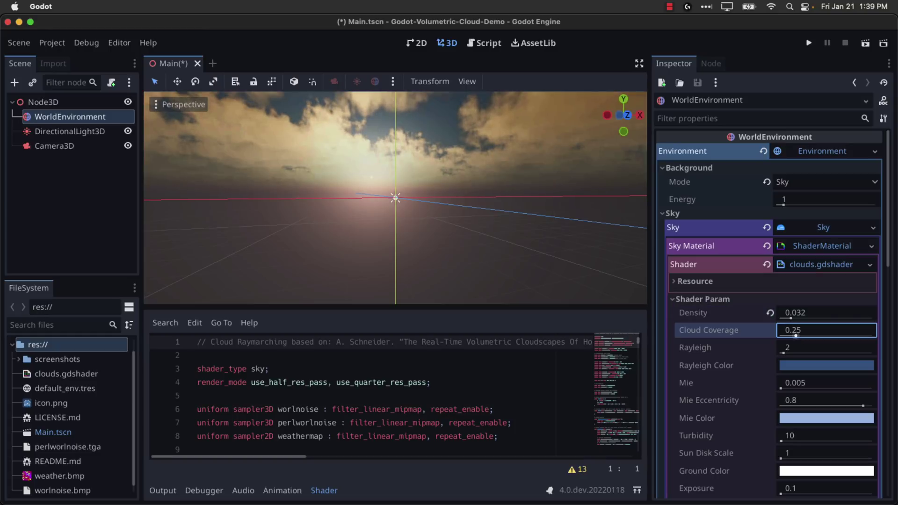
key(BackSpace)
key(BackSpace)
key(BackSpace)
text(1)
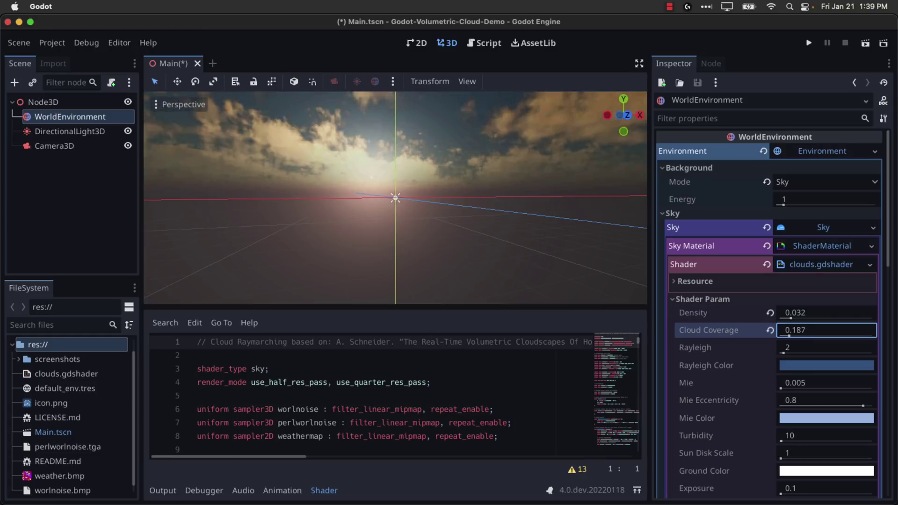
drag(796, 330, 820, 331)
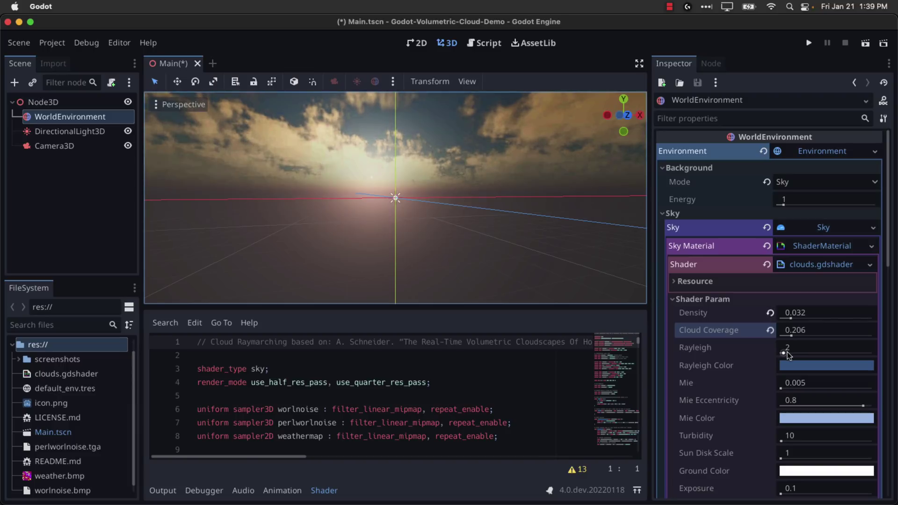
drag(789, 355, 802, 362)
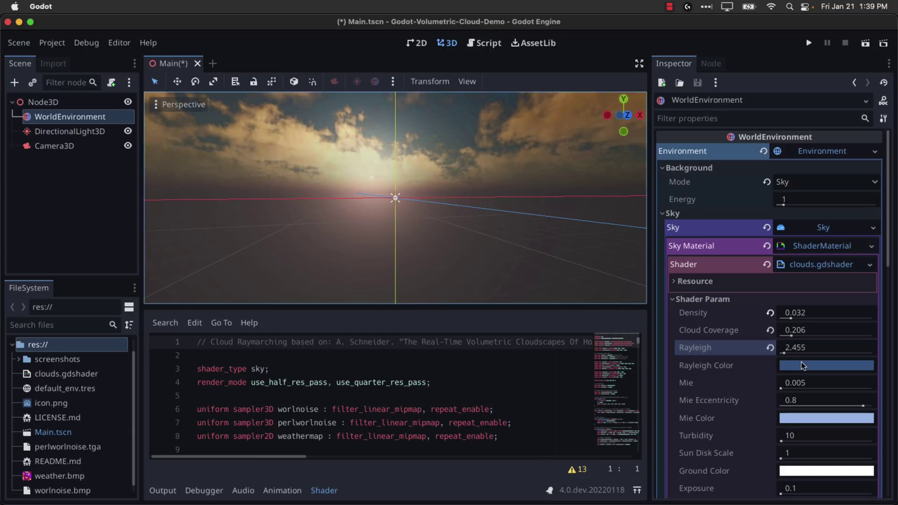
click(802, 362)
- Change the Rayleigh Color to a softer greyish blue
click(741, 83)
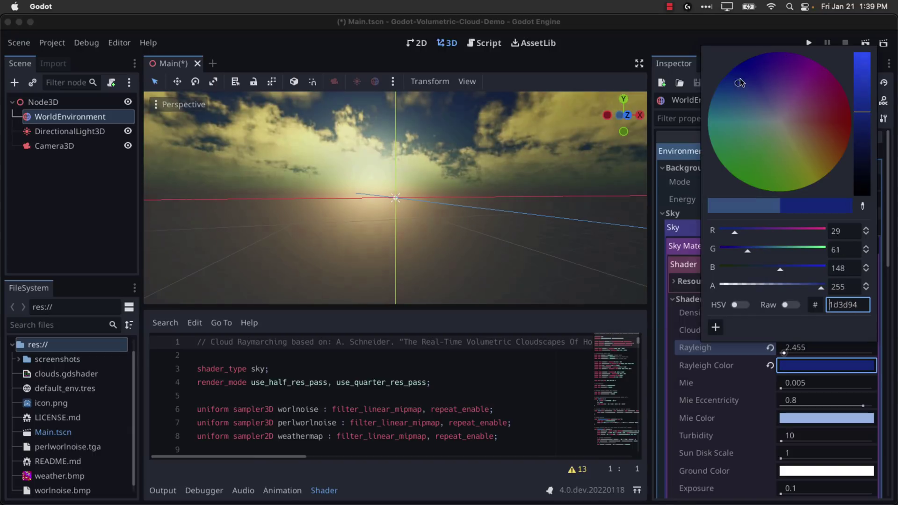
drag(741, 83, 755, 107)
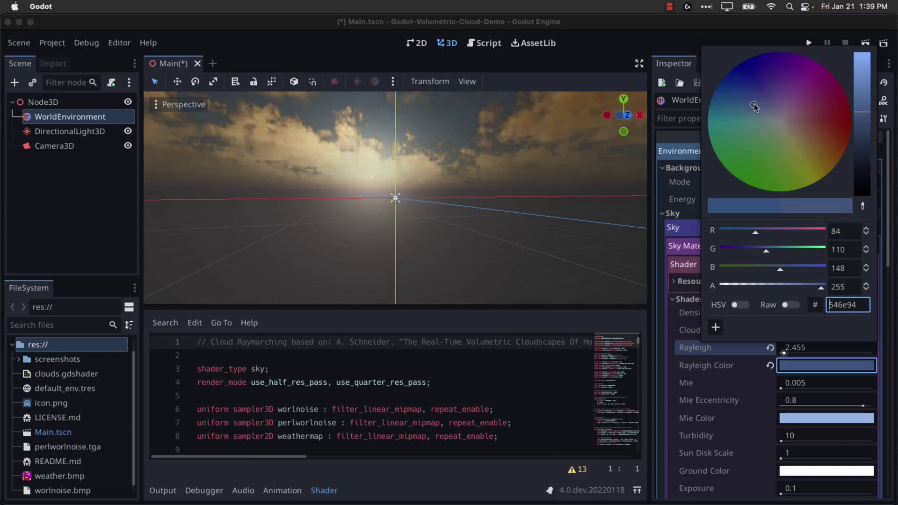
mouse_move(864, 108)
mouse_down()
mouse_move(861, 70)
mouse_move(861, 114)
mouse_up()
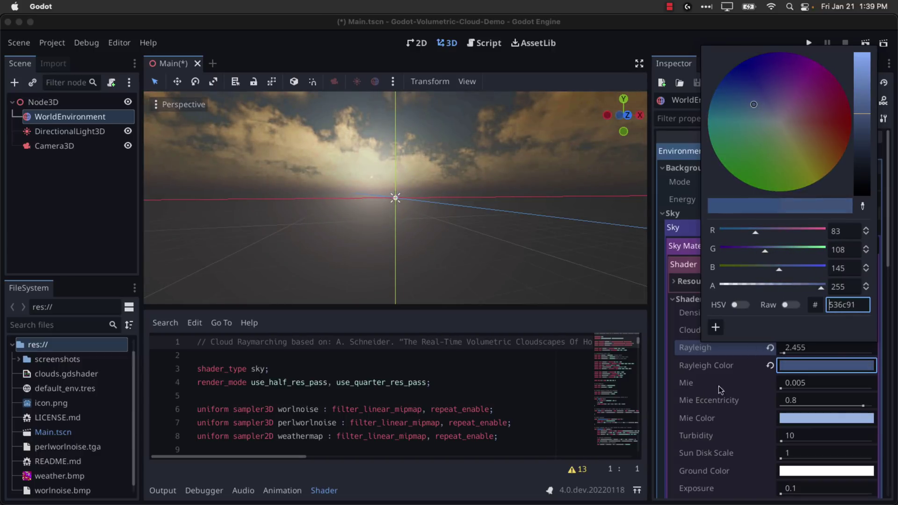
click(780, 390)
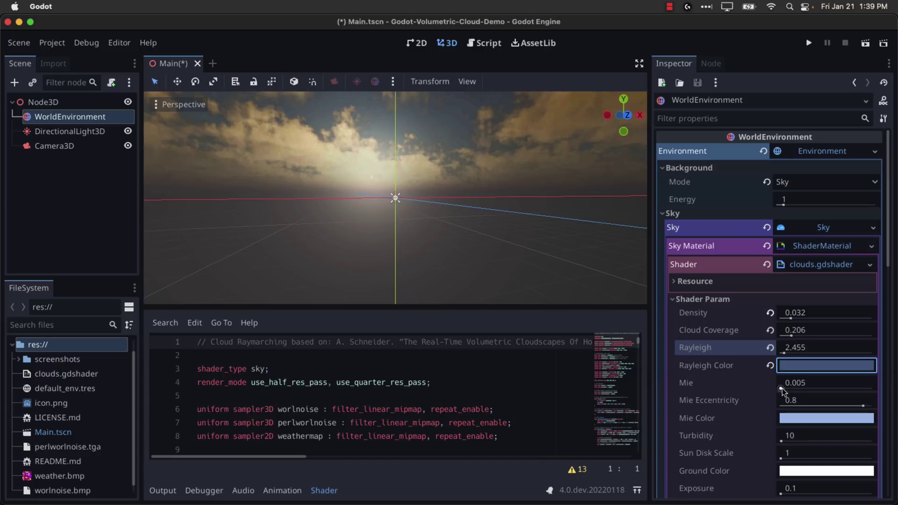
- Adjust Mie and lower Mie Eccentricity to 0.74
click(782, 391)
mouse_move(783, 391)
mouse_down()
mouse_move(801, 391)
mouse_move(779, 391)
mouse_up()
drag(863, 406, 861, 406)
- Set Turbidity to 13.025, Sun Disk Scale to 3.472, and Exposure to 0.115
scroll(814, 440, down, 2)
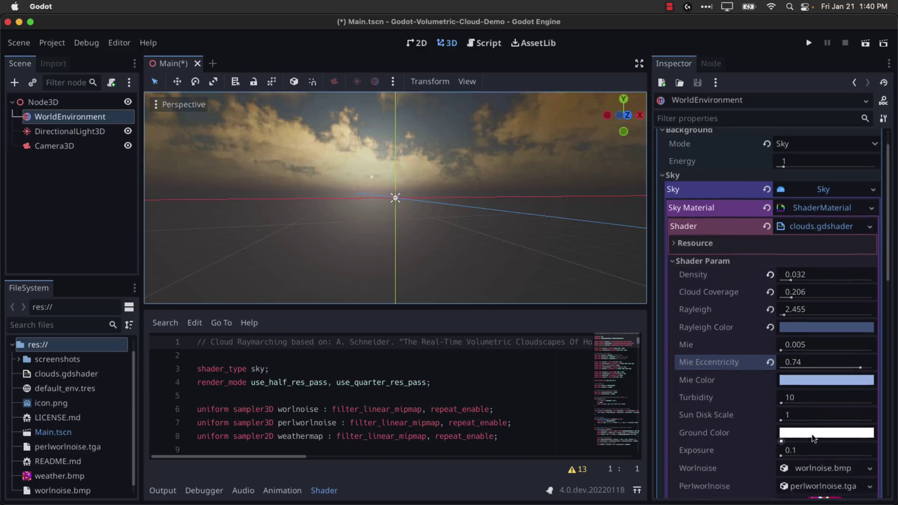
drag(784, 368, 791, 367)
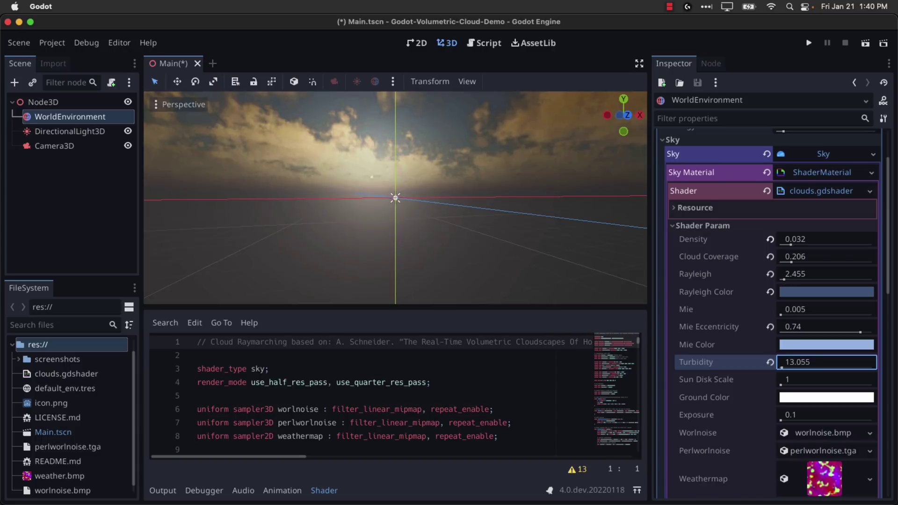
drag(826, 363, 824, 362)
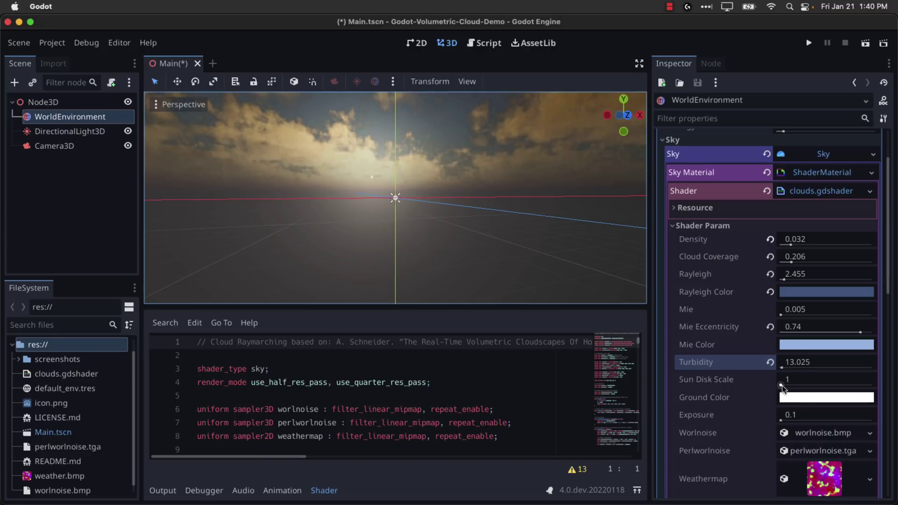
drag(782, 386, 796, 386)
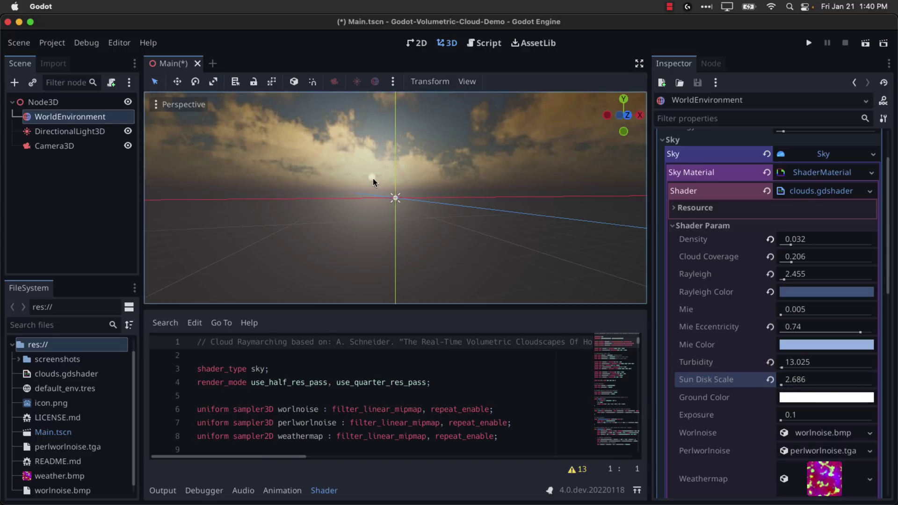
click(782, 385)
drag(783, 388, 814, 391)
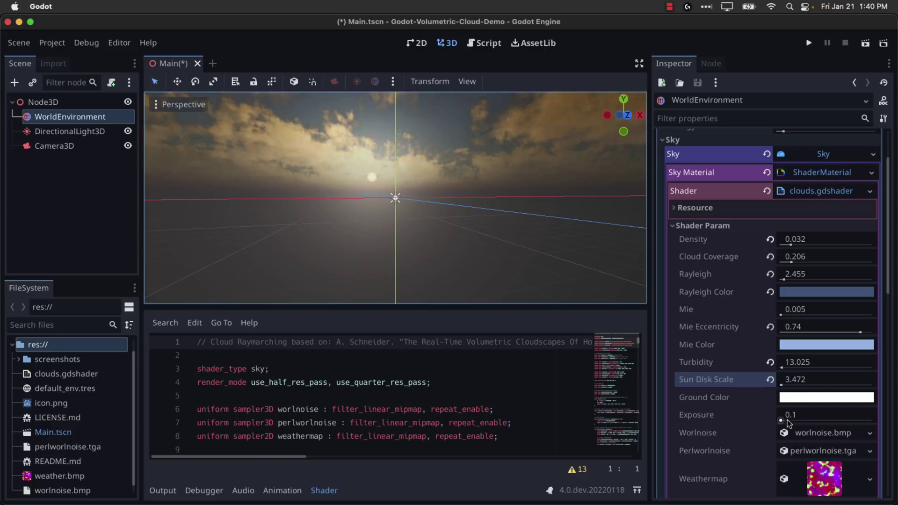
mouse_move(781, 421)
mouse_down()
mouse_move(796, 421)
mouse_move(787, 432)
mouse_up()
- Preview and collapse the Worlnoise texture, orbit toward the sun, and maximize the shader editor
scroll(788, 432, down, 15)
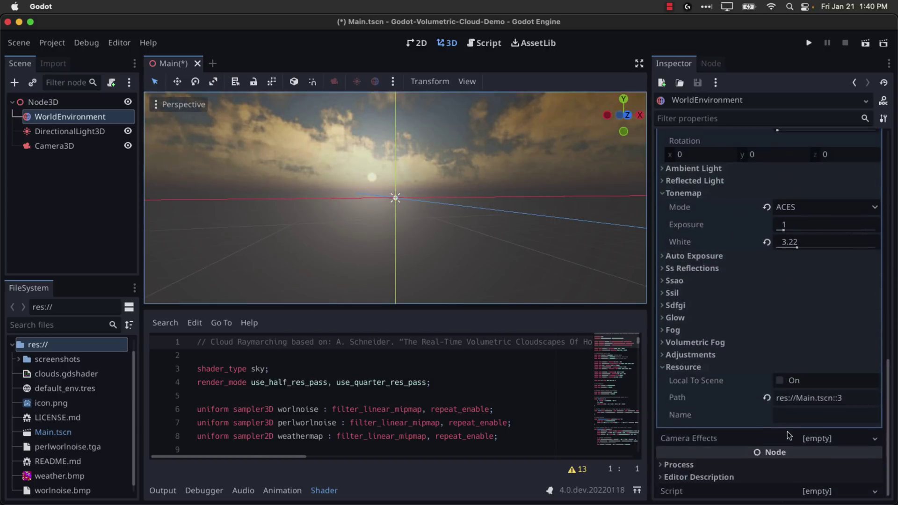
scroll(787, 432, up, 13)
scroll(788, 432, down, 2)
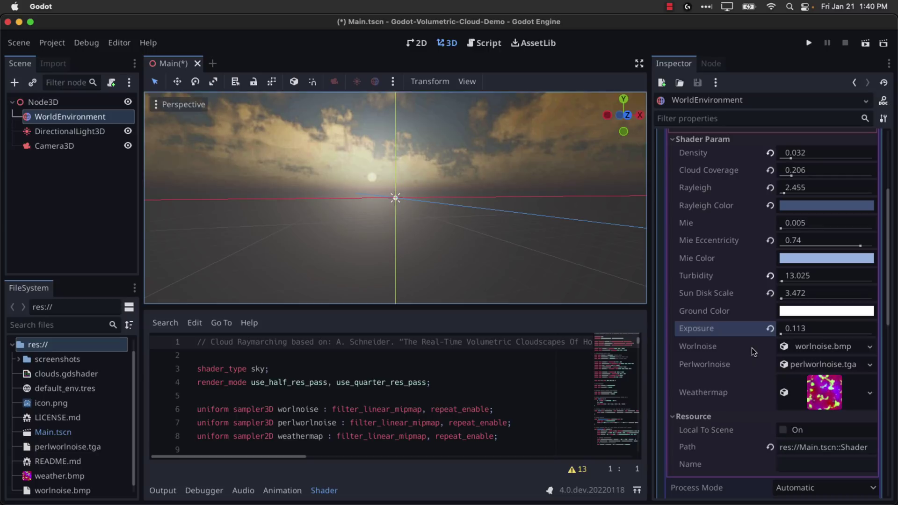
click(827, 349)
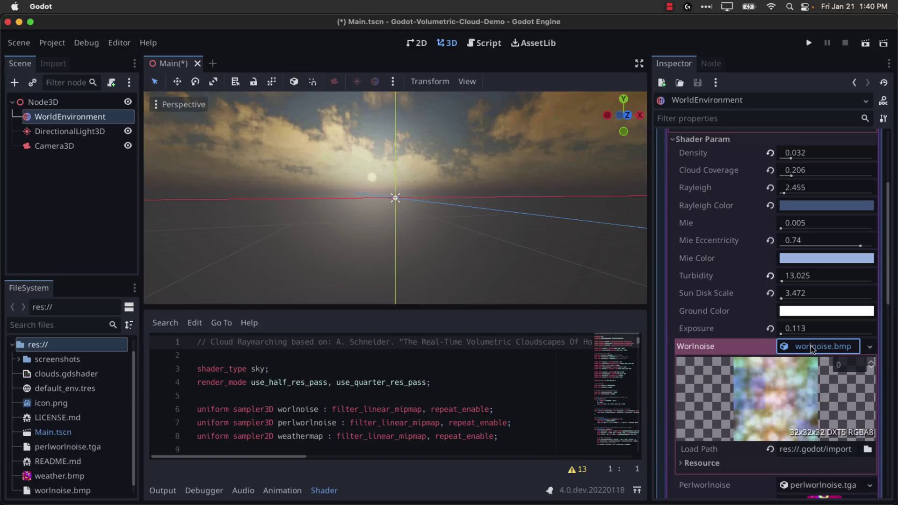
click(812, 347)
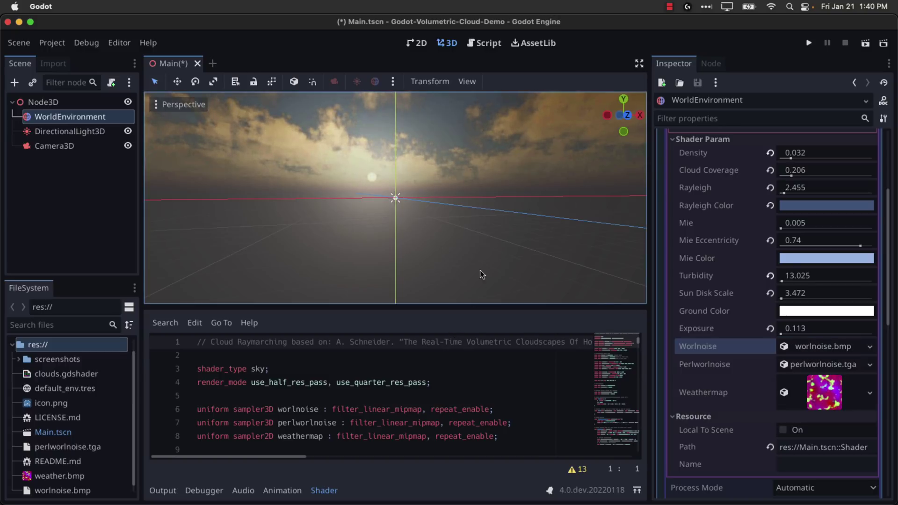
middle_drag(480, 270, 423, 226)
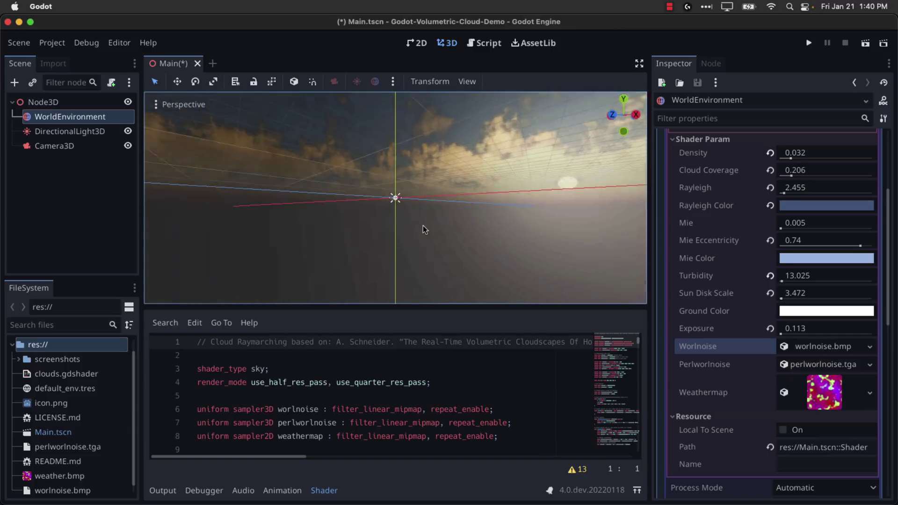
click(637, 491)
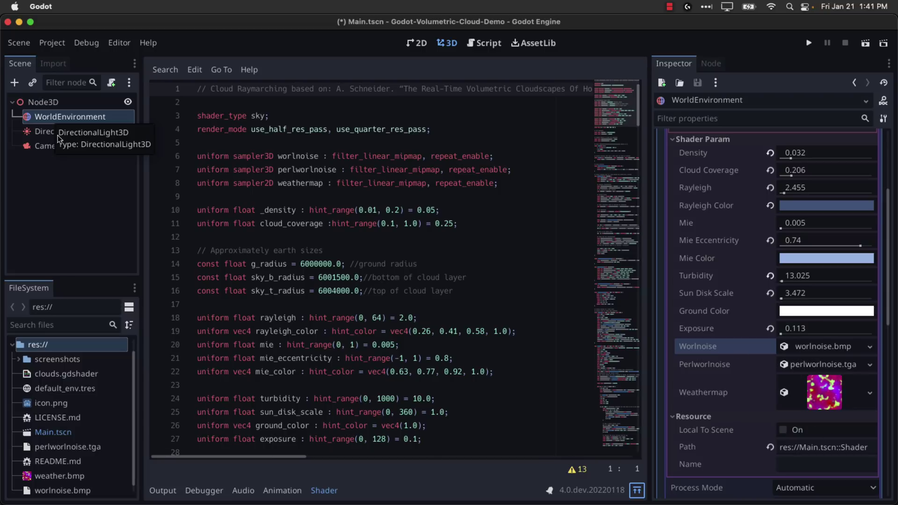
- Place the caret in the _density uniform and scroll through the clouds.gdshader code
click(429, 210)
scroll(429, 210, down, 9)
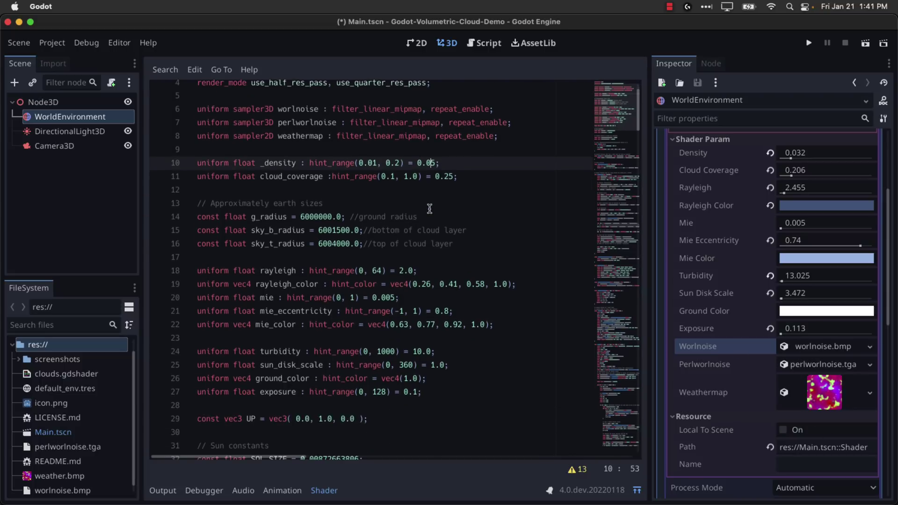
scroll(429, 209, down, 10)
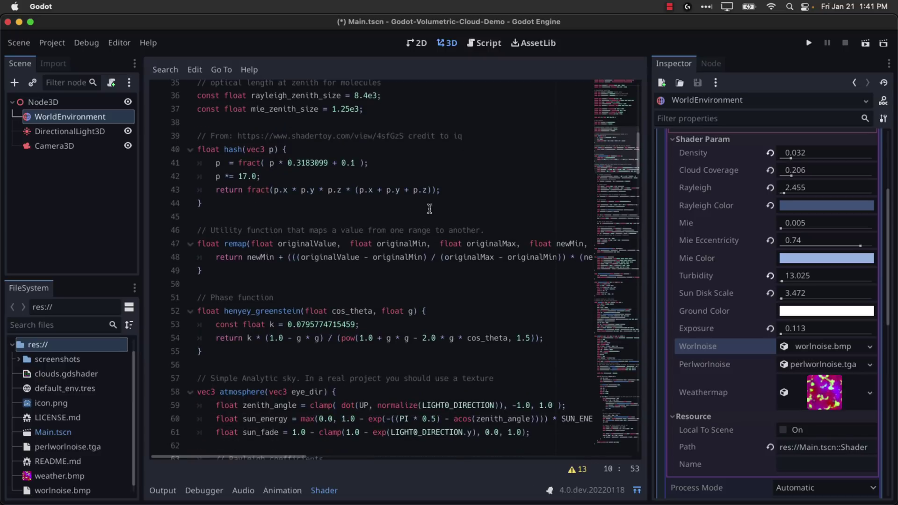
scroll(430, 208, down, 17)
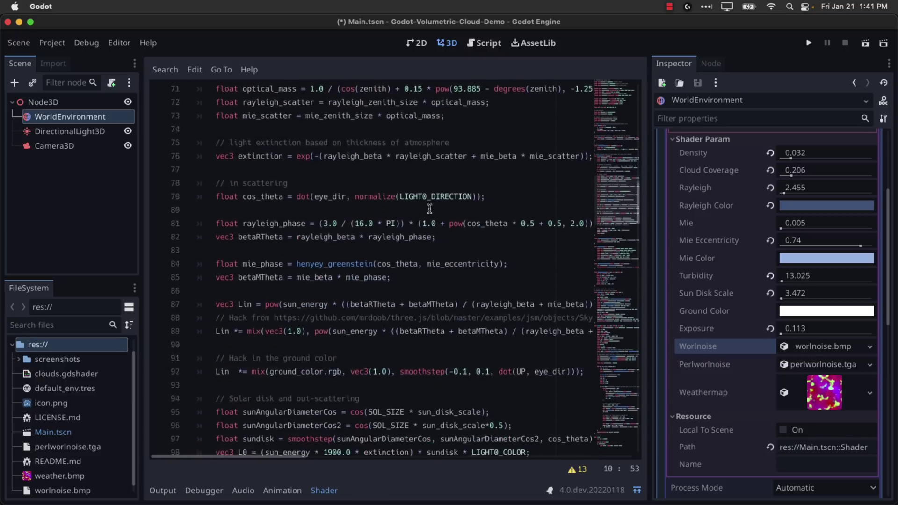
scroll(429, 209, down, 12)
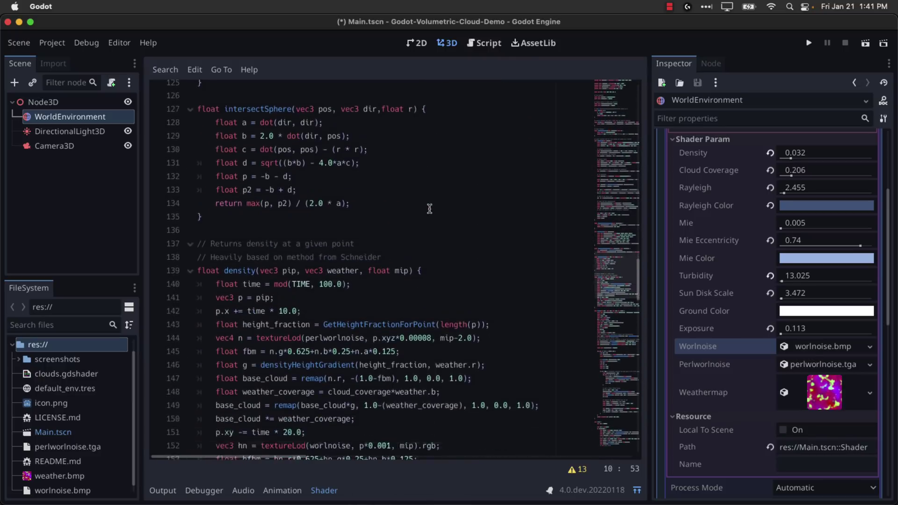
scroll(429, 209, down, 13)
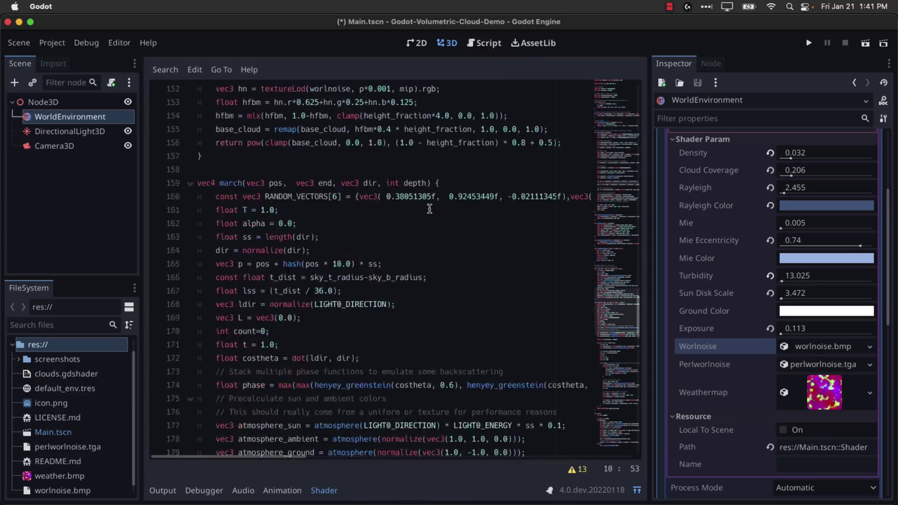
scroll(429, 209, down, 5)
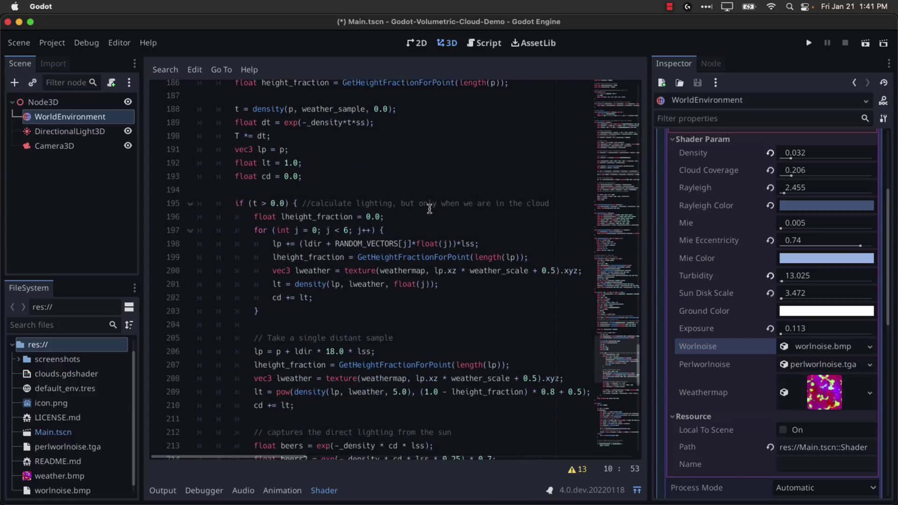
scroll(429, 209, down, 2)
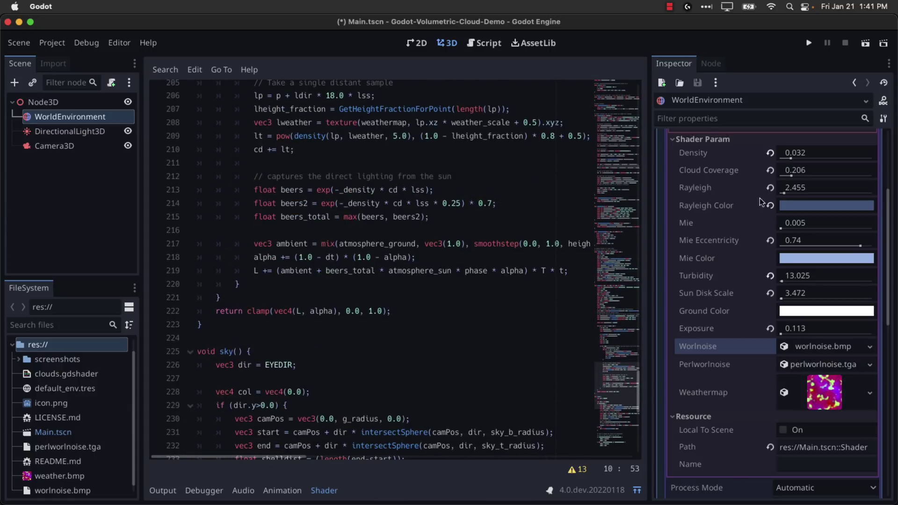
scroll(464, 272, down, 3)
scroll(465, 271, right, 1)
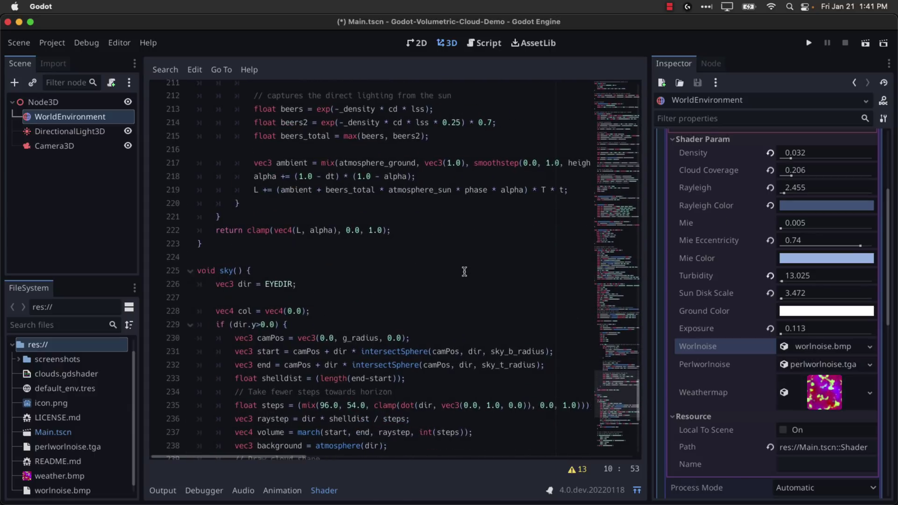
scroll(465, 271, up, 5)
scroll(464, 272, up, 1)
scroll(464, 271, left, 1)
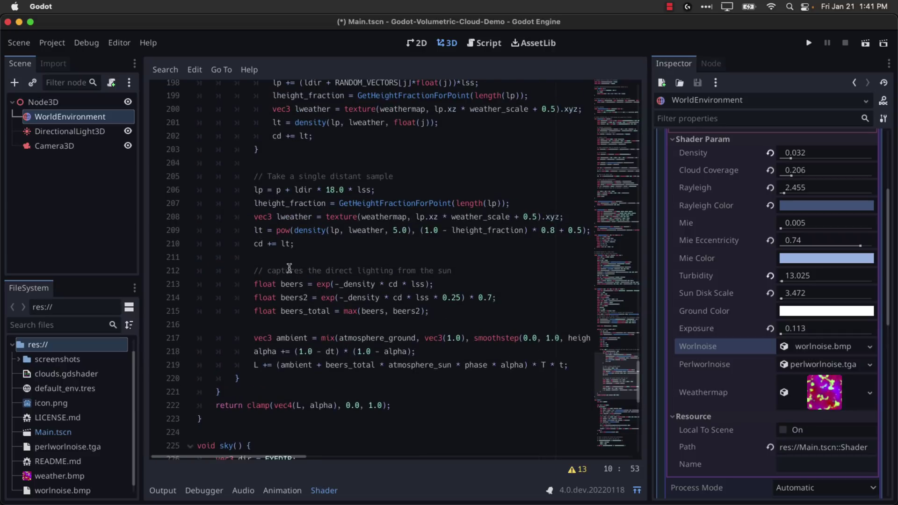
- Highlight the beers and beers2 variables and read the surrounding lighting code
double_click(290, 282)
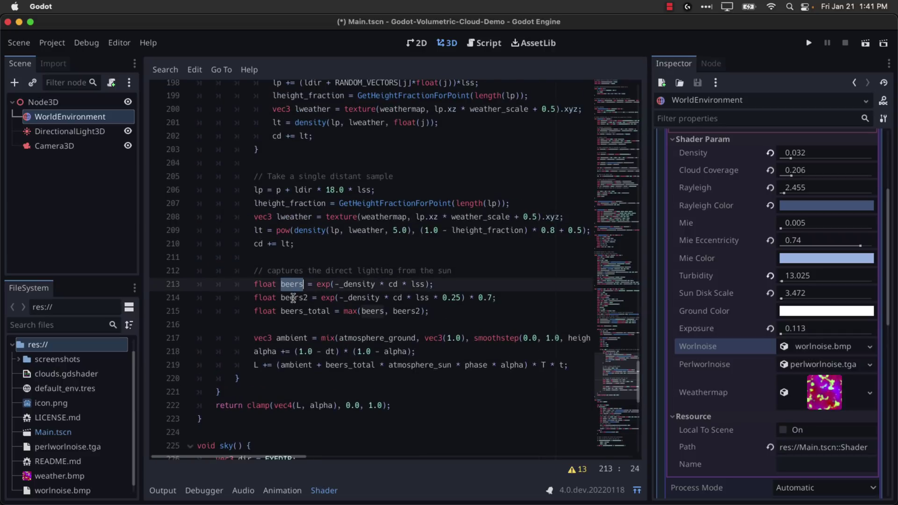
double_click(293, 298)
scroll(335, 292, down, 8)
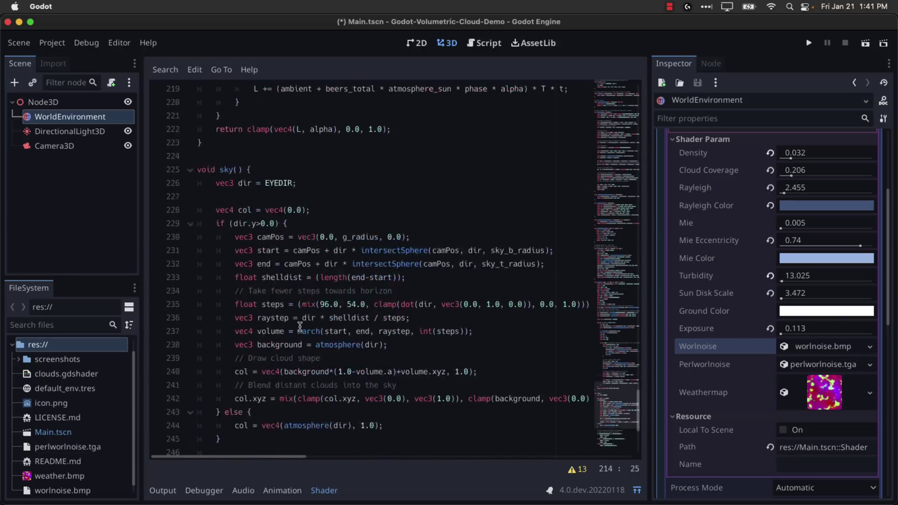
scroll(300, 326, down, 4)
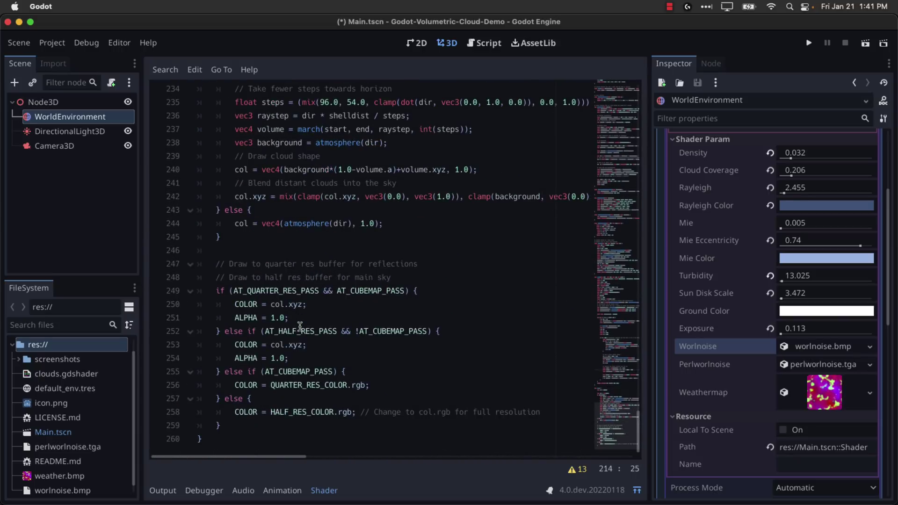
scroll(300, 326, up, 20)
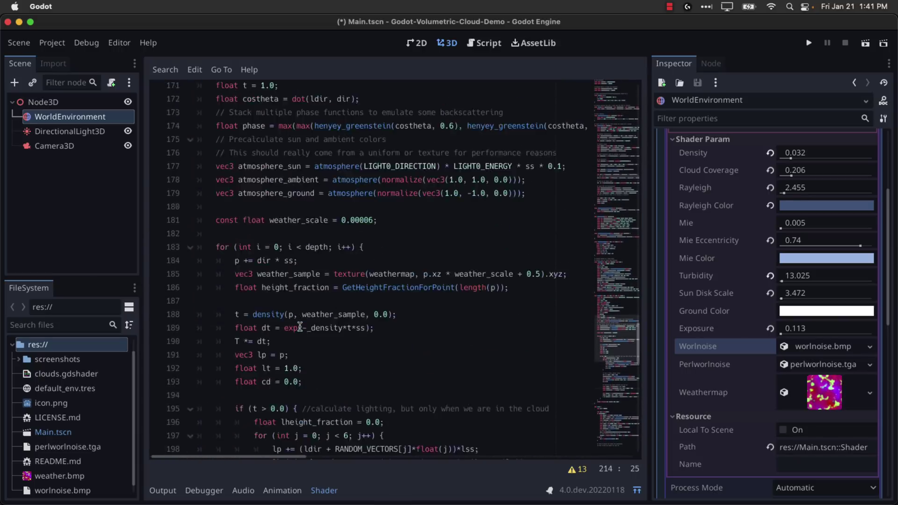
scroll(300, 326, up, 20)
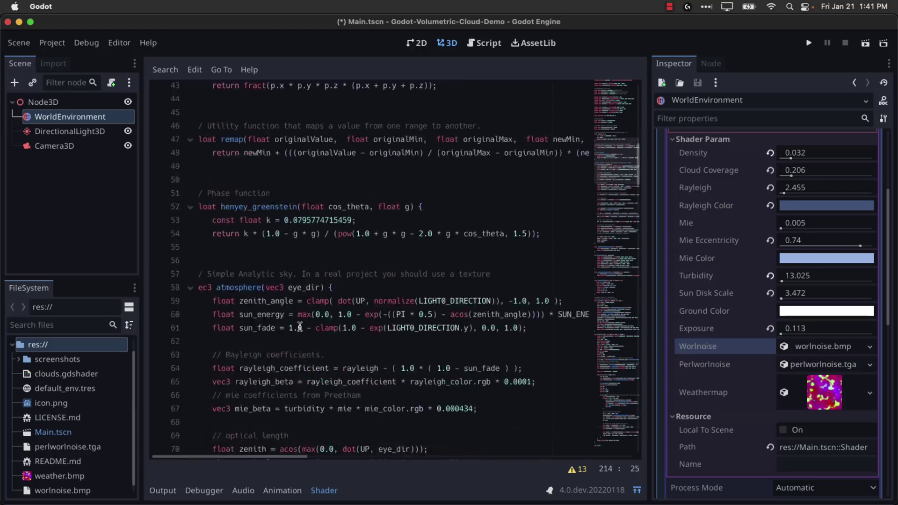
scroll(300, 326, right, 1)
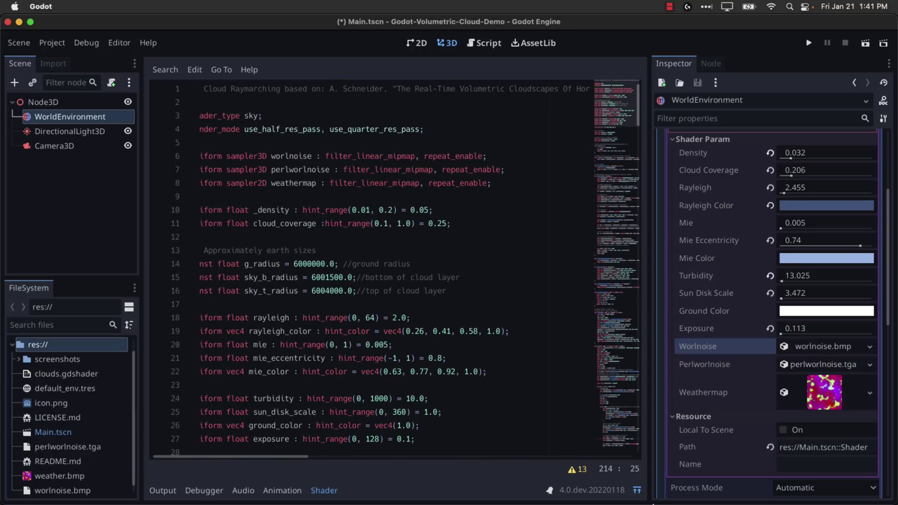
- Restore the 3D viewport above the Shader panel and orbit around the cloudy sky
click(638, 491)
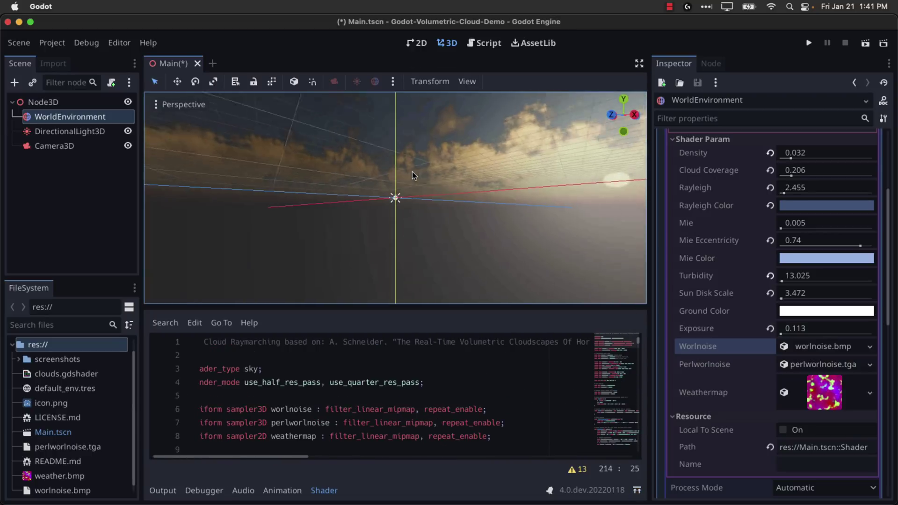
scroll(411, 172, left, 3)
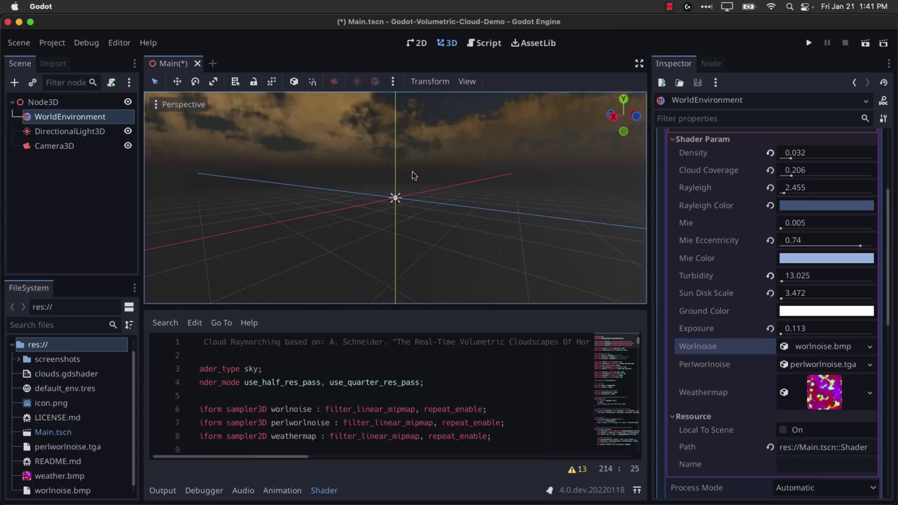
scroll(411, 172, left, 5)
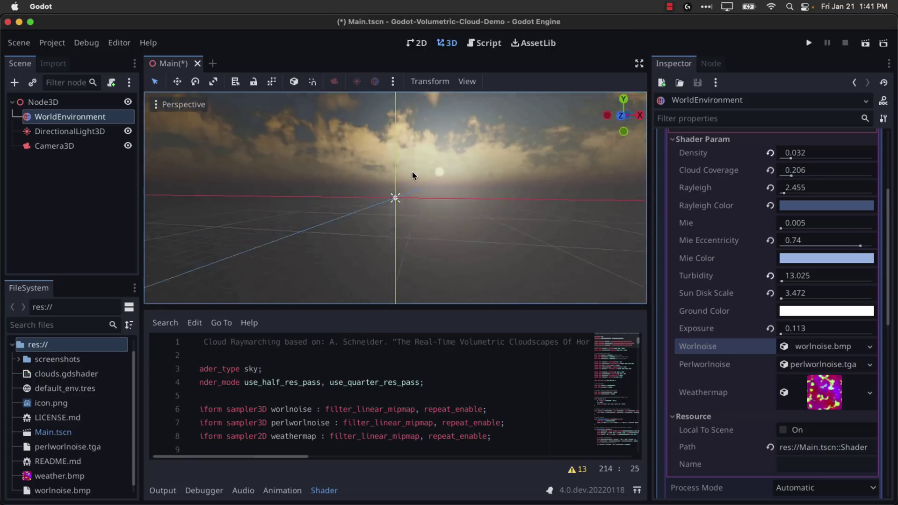
scroll(411, 172, left, 5)
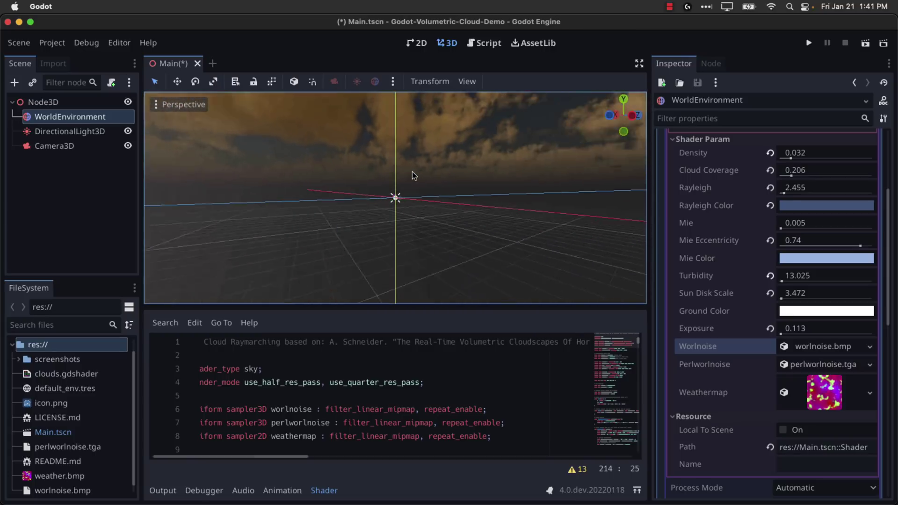
scroll(412, 173, left, 5)
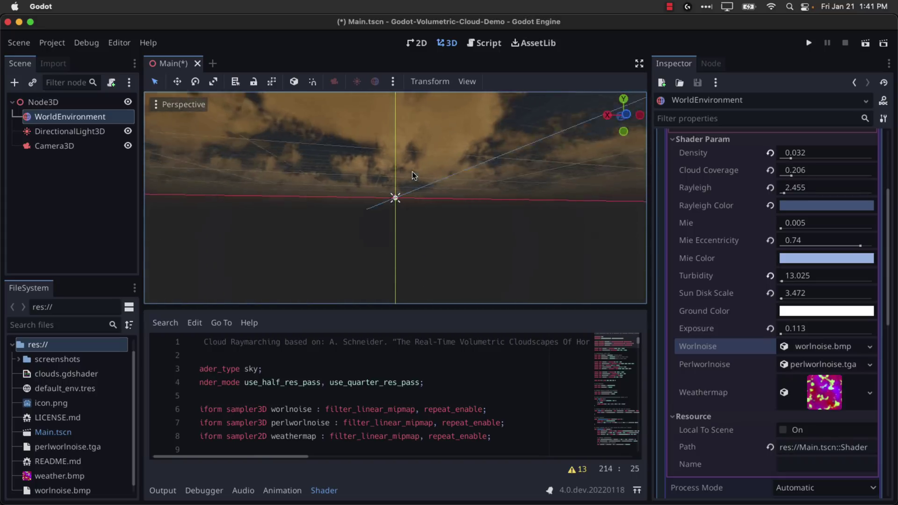
scroll(412, 173, left, 5)
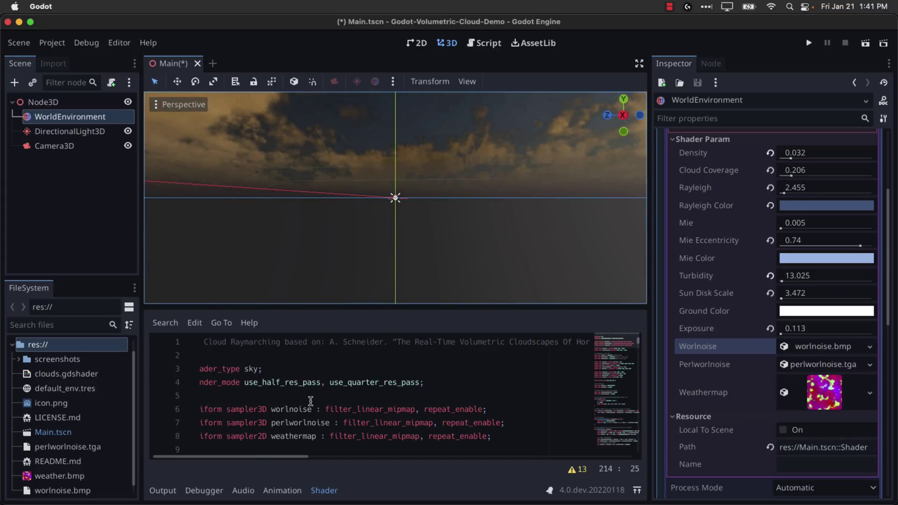
scroll(310, 401, down, 15)
scroll(310, 401, right, 5)
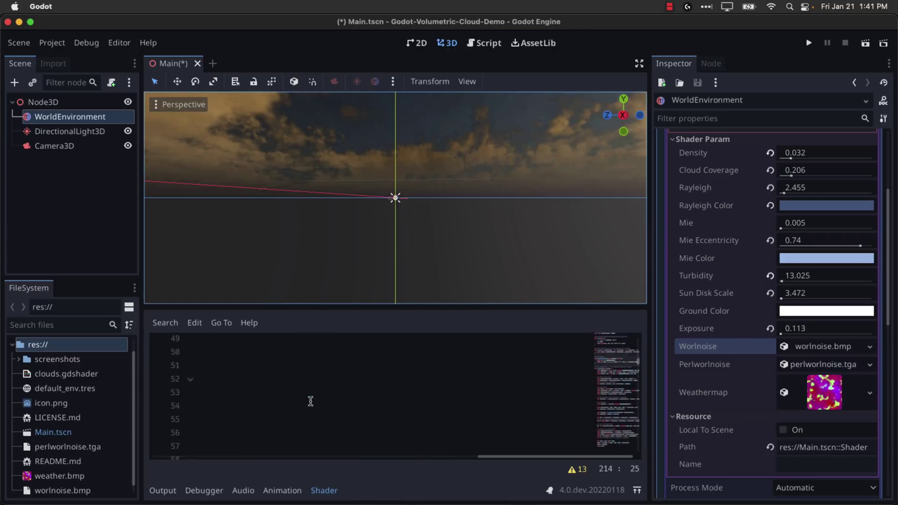
scroll(311, 401, up, 4)
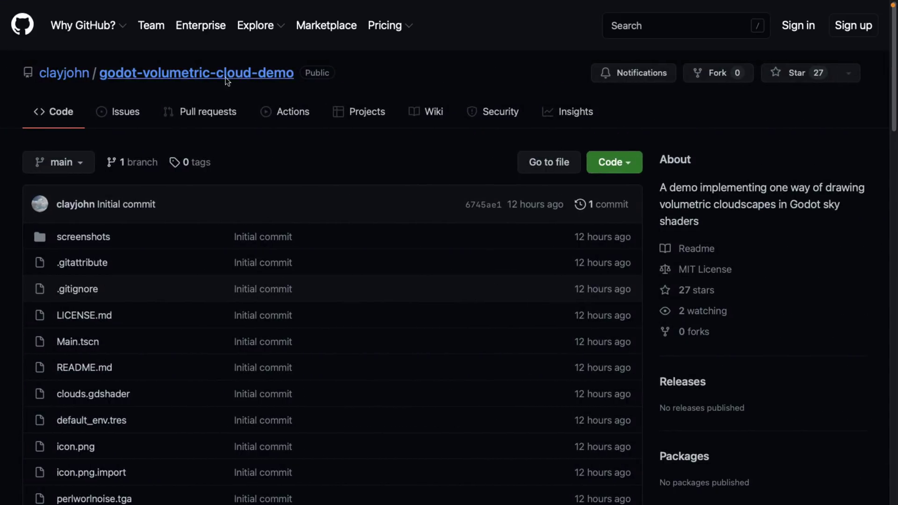
mouse_move(70, 74)
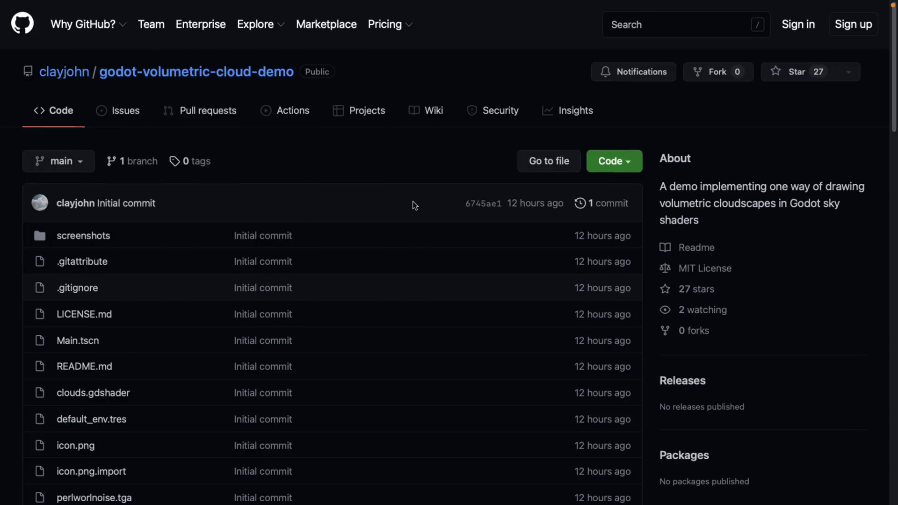
scroll(414, 202, down, 2)
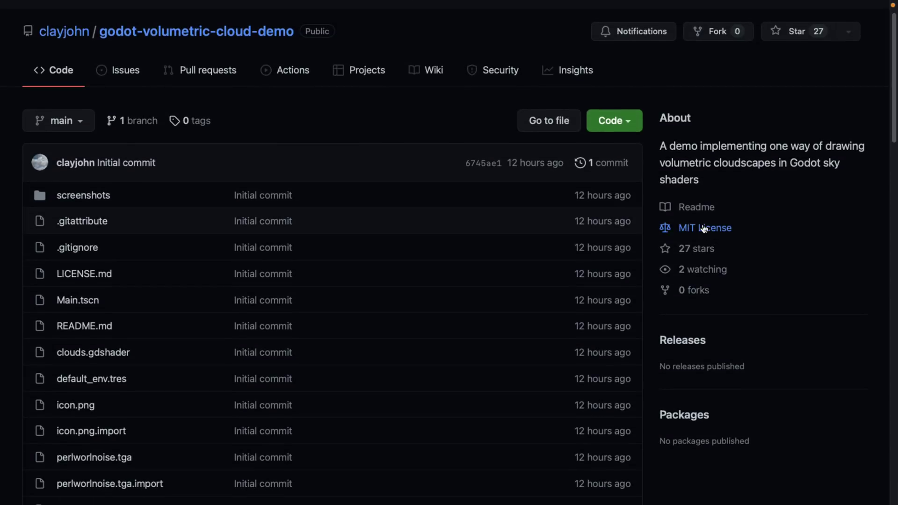
scroll(417, 262, down, 3)
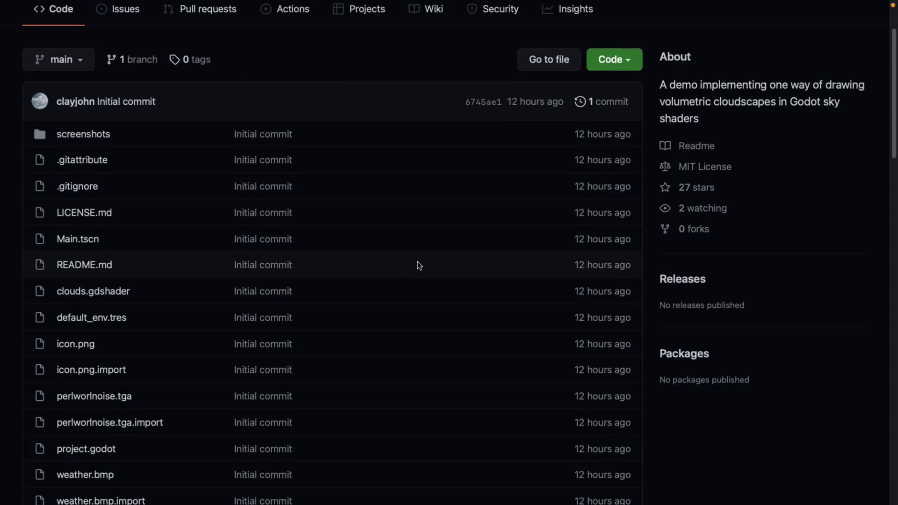
scroll(460, 278, down, 5)
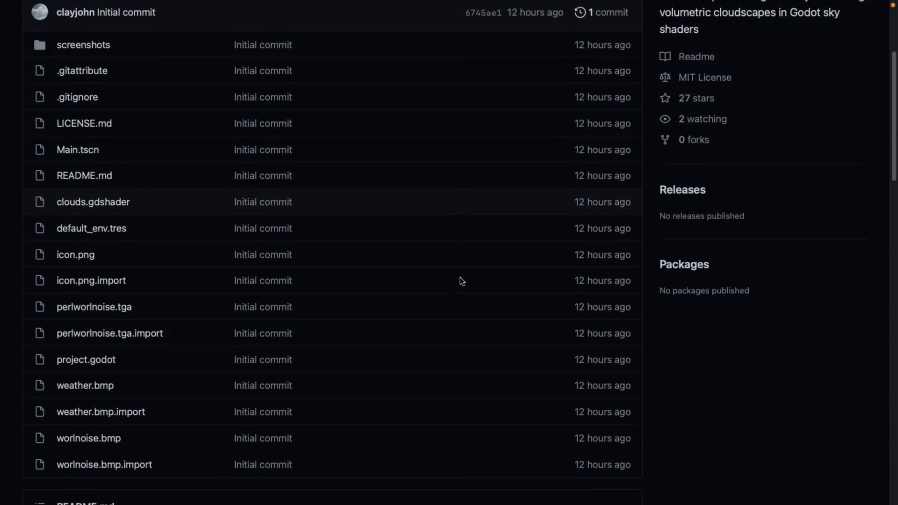
scroll(460, 279, down, 7)
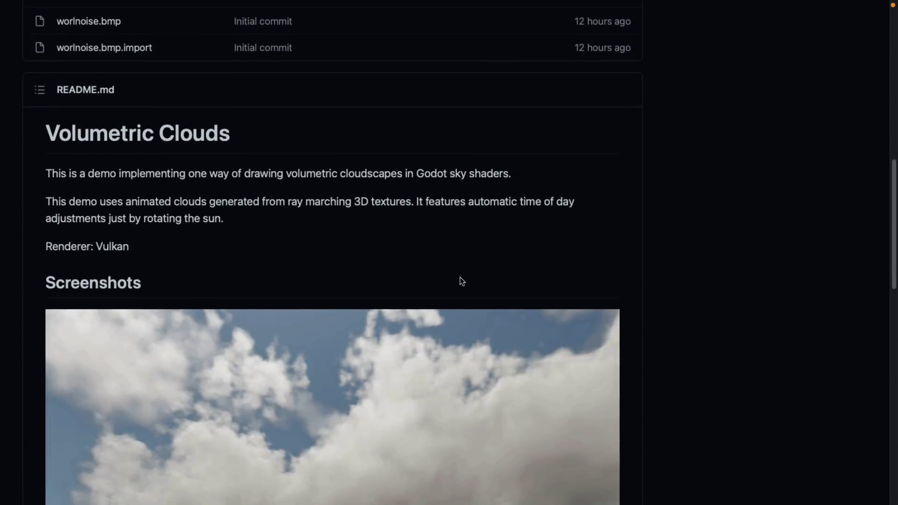
scroll(234, 259, down, 12)
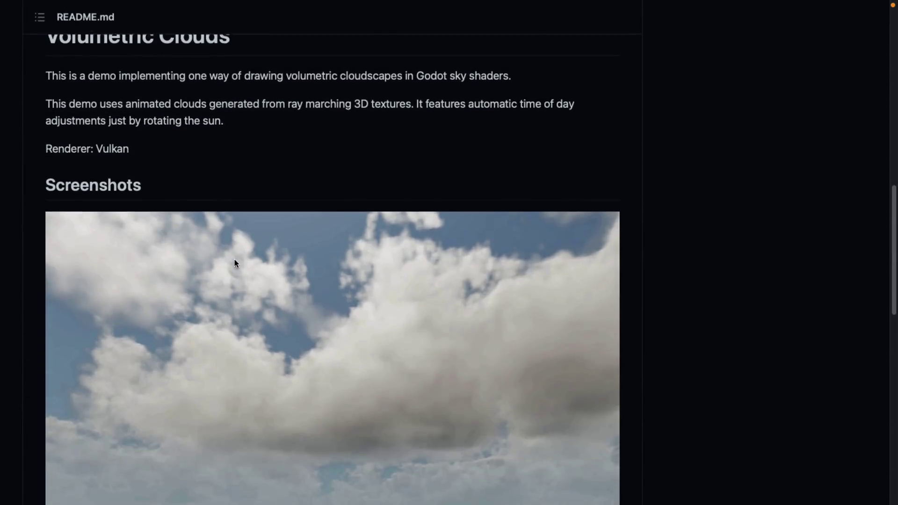
scroll(234, 260, up, 12)
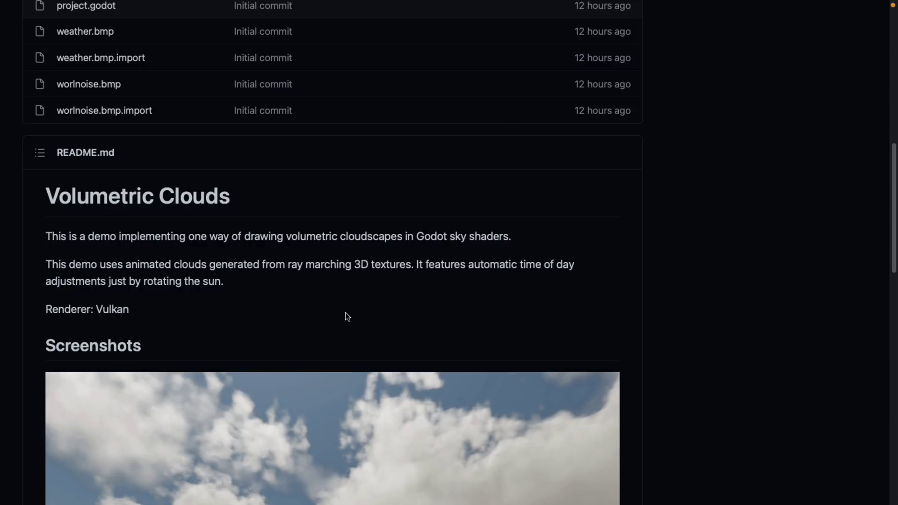
scroll(347, 312, up, 10)
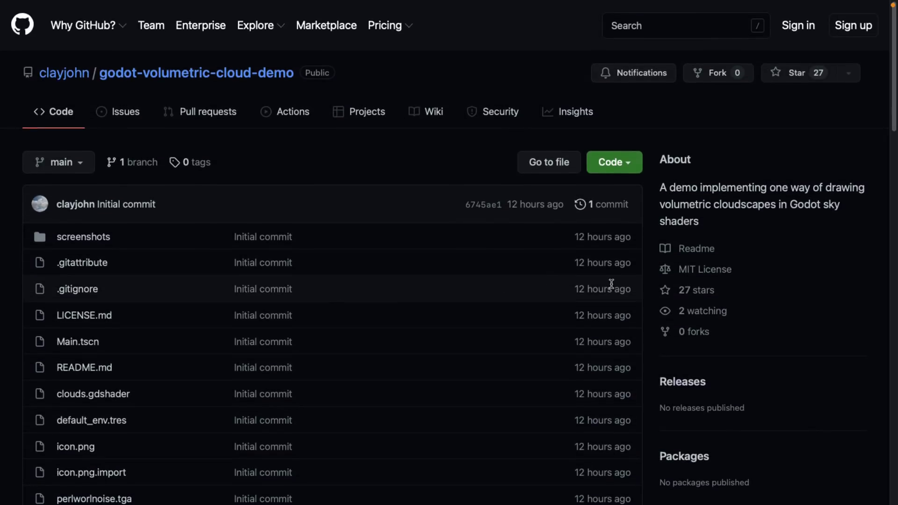
- Open the owner's profile, browse the realtime_clouds README, then go back to the profile
click(84, 76)
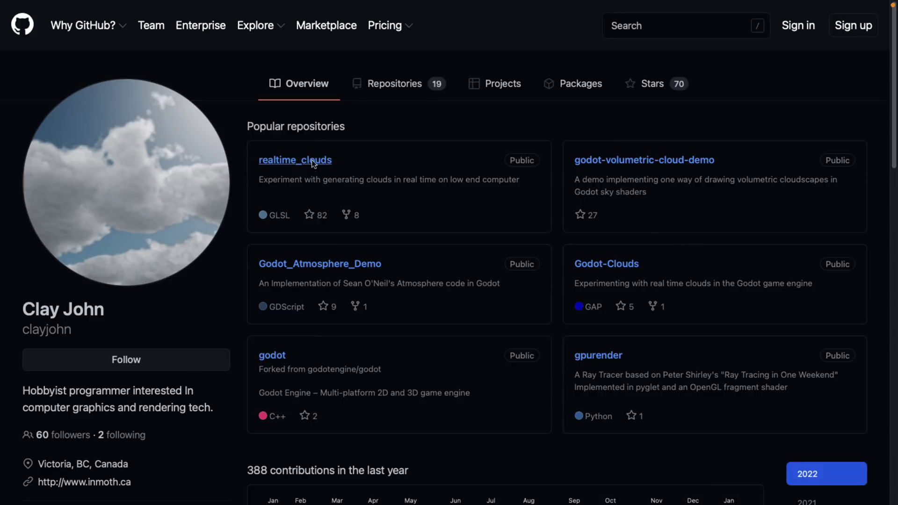
click(324, 161)
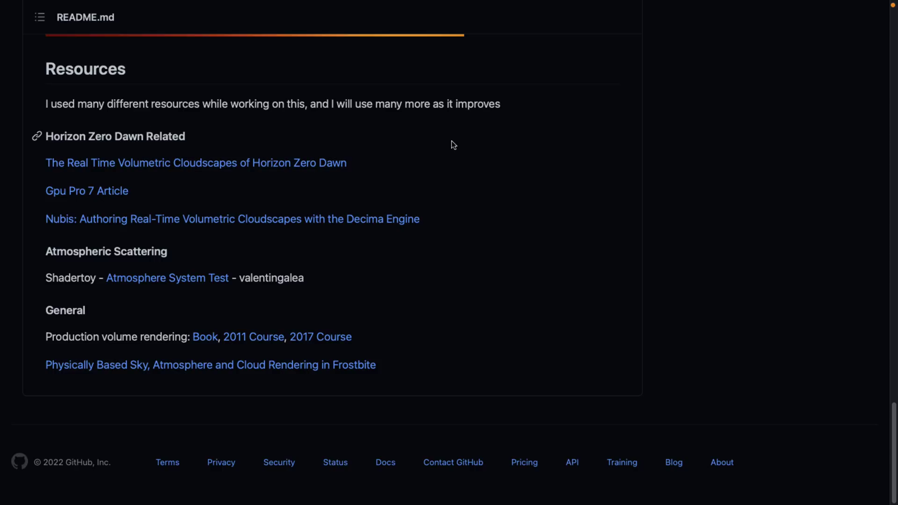
scroll(452, 143, up, 20)
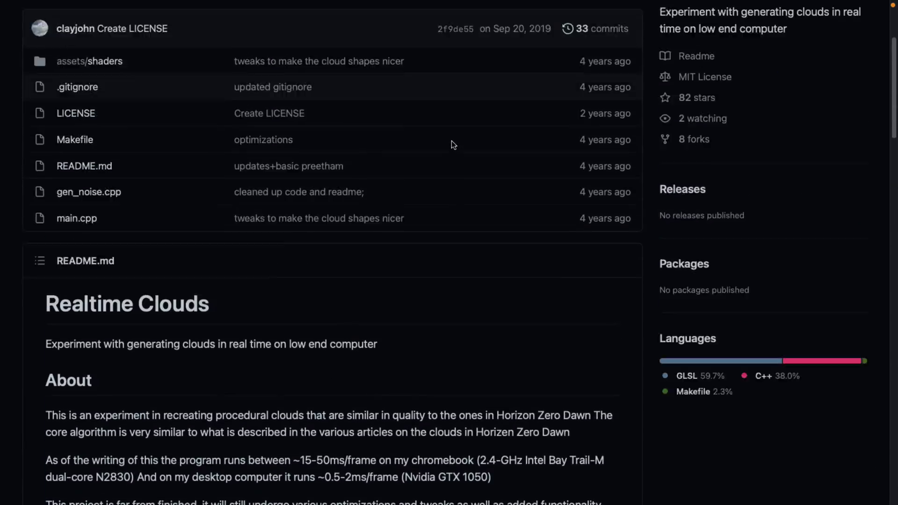
scroll(451, 142, up, 5)
scroll(428, 201, left, 5)
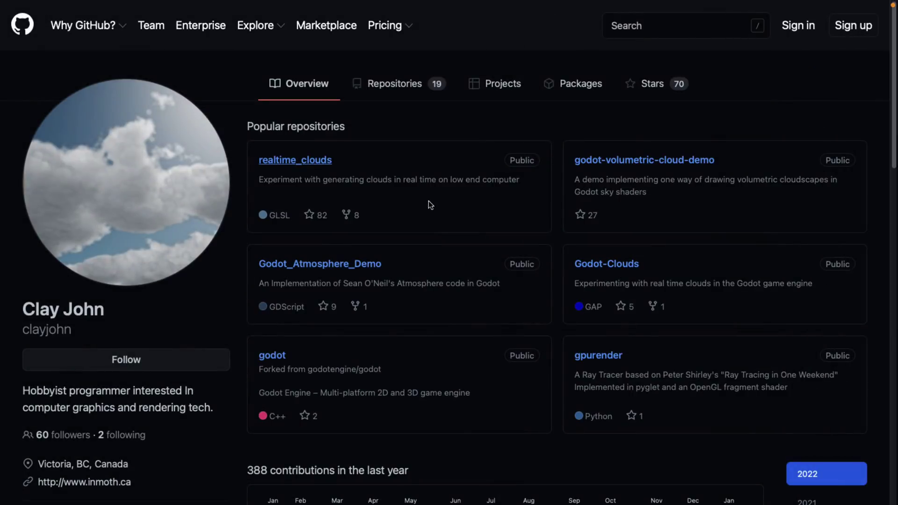
- Open the godot-volumetric-cloud-demo repository, skim its README, and view the Code clone/download options
click(665, 164)
scroll(416, 285, down, 8)
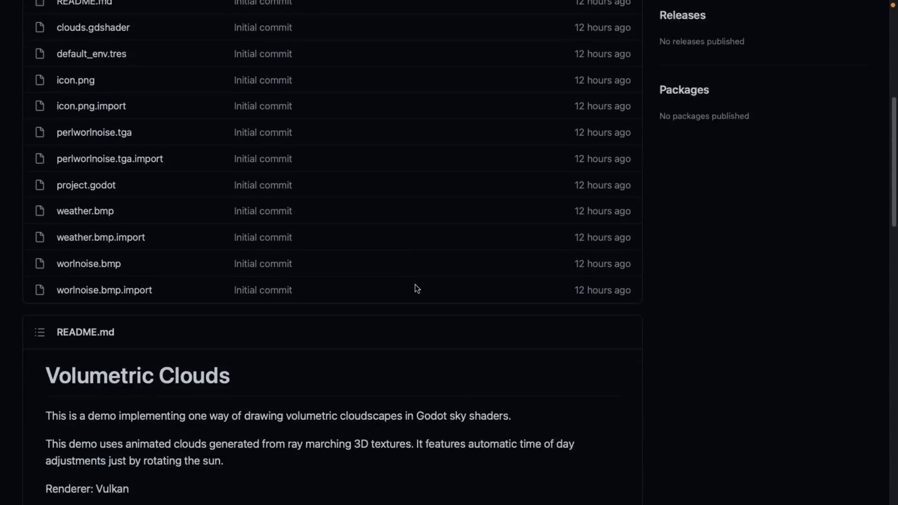
scroll(415, 284, down, 7)
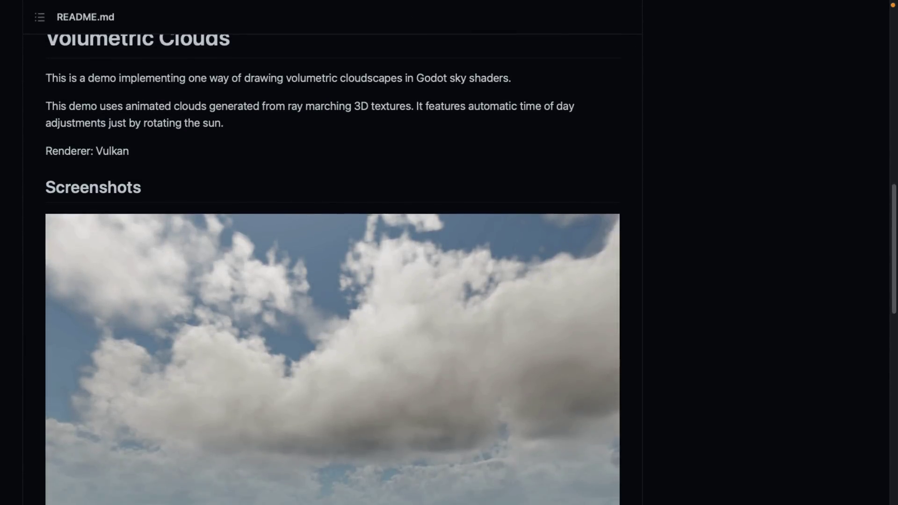
scroll(415, 285, up, 15)
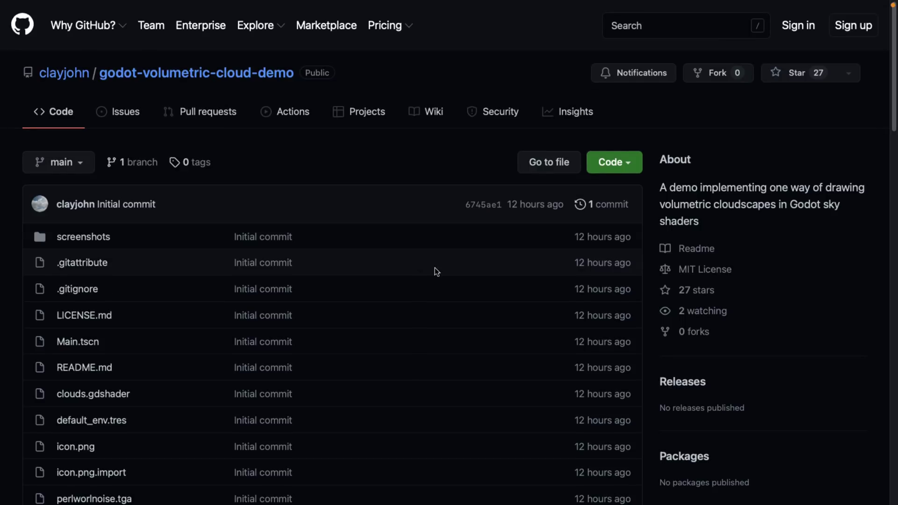
click(619, 171)
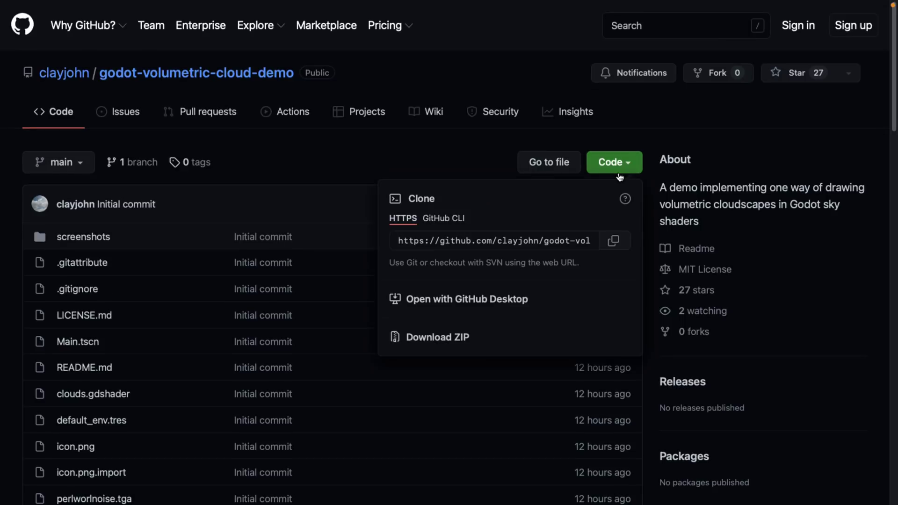
click(389, 160)
- Return to Godot, scroll the Inspector up to the sky shader settings, and level the horizon under the clouds
key(ctrl+Left)
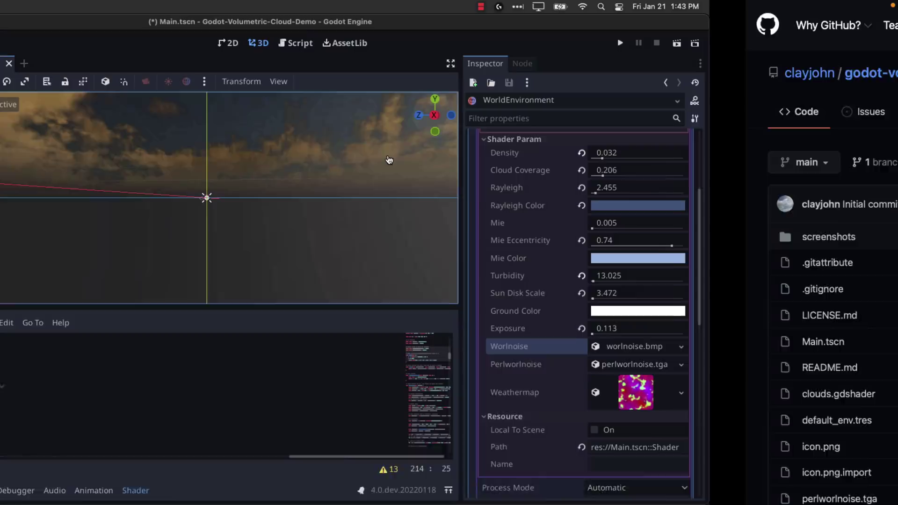
scroll(751, 207, up, 4)
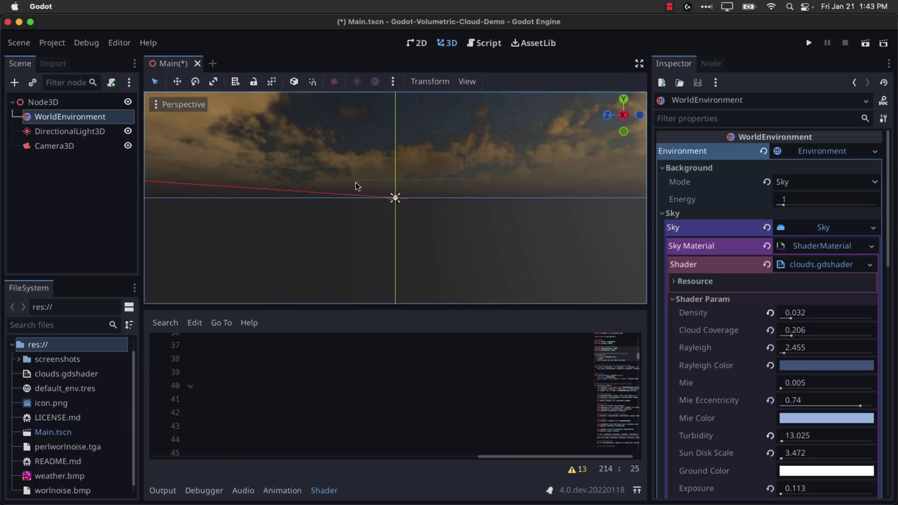
middle_drag(431, 167, 431, 168)
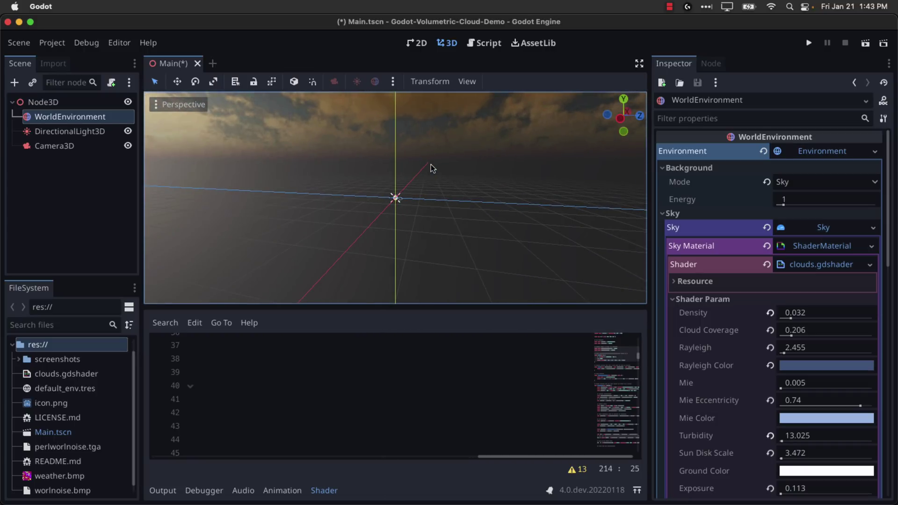